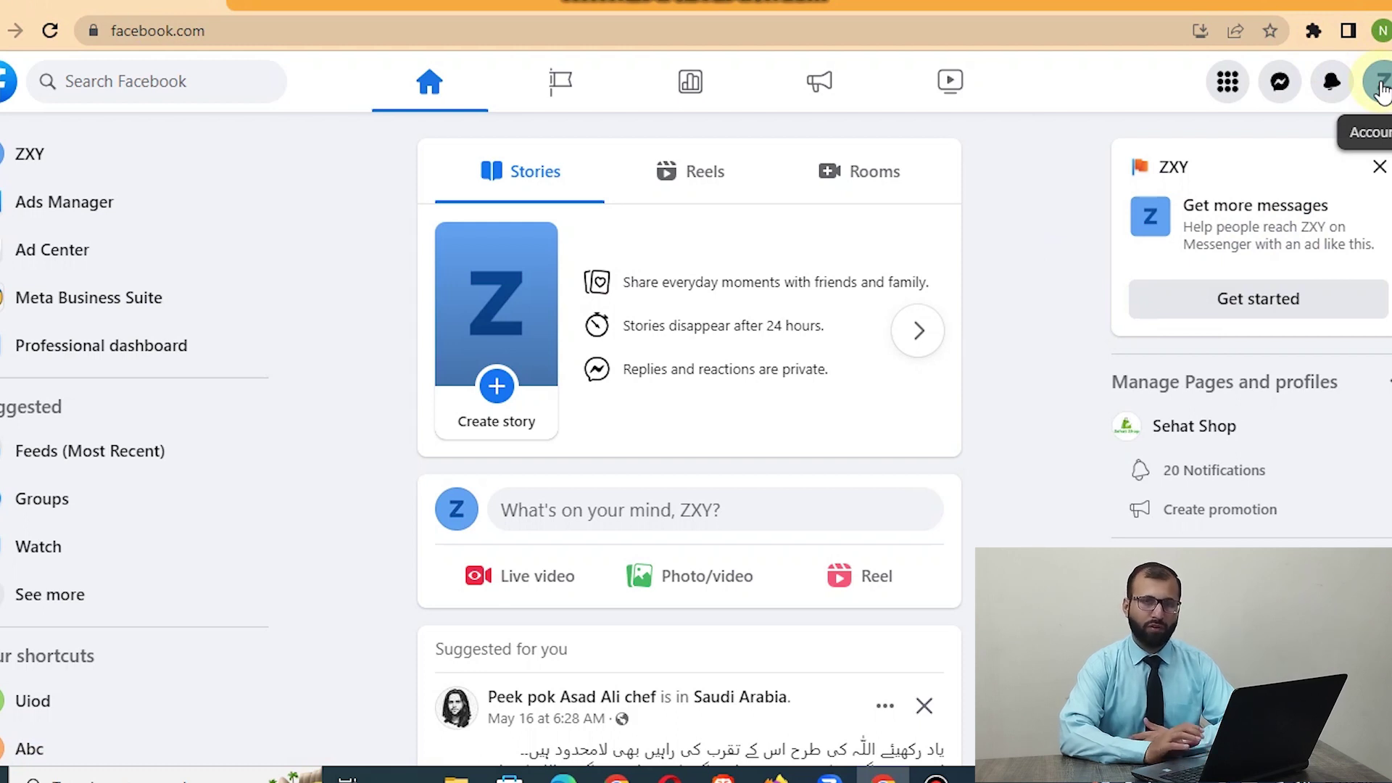
pyautogui.click(1381, 90)
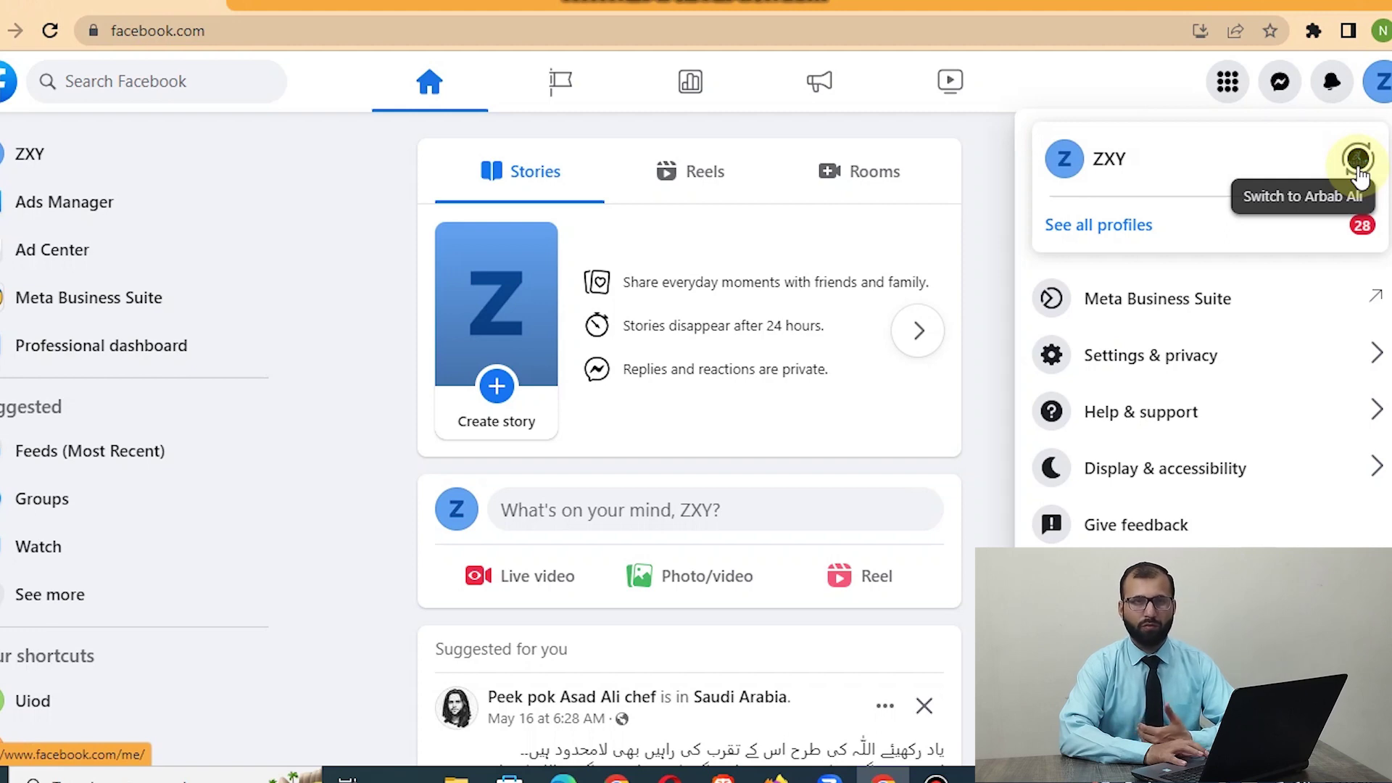
pyautogui.click(1167, 166)
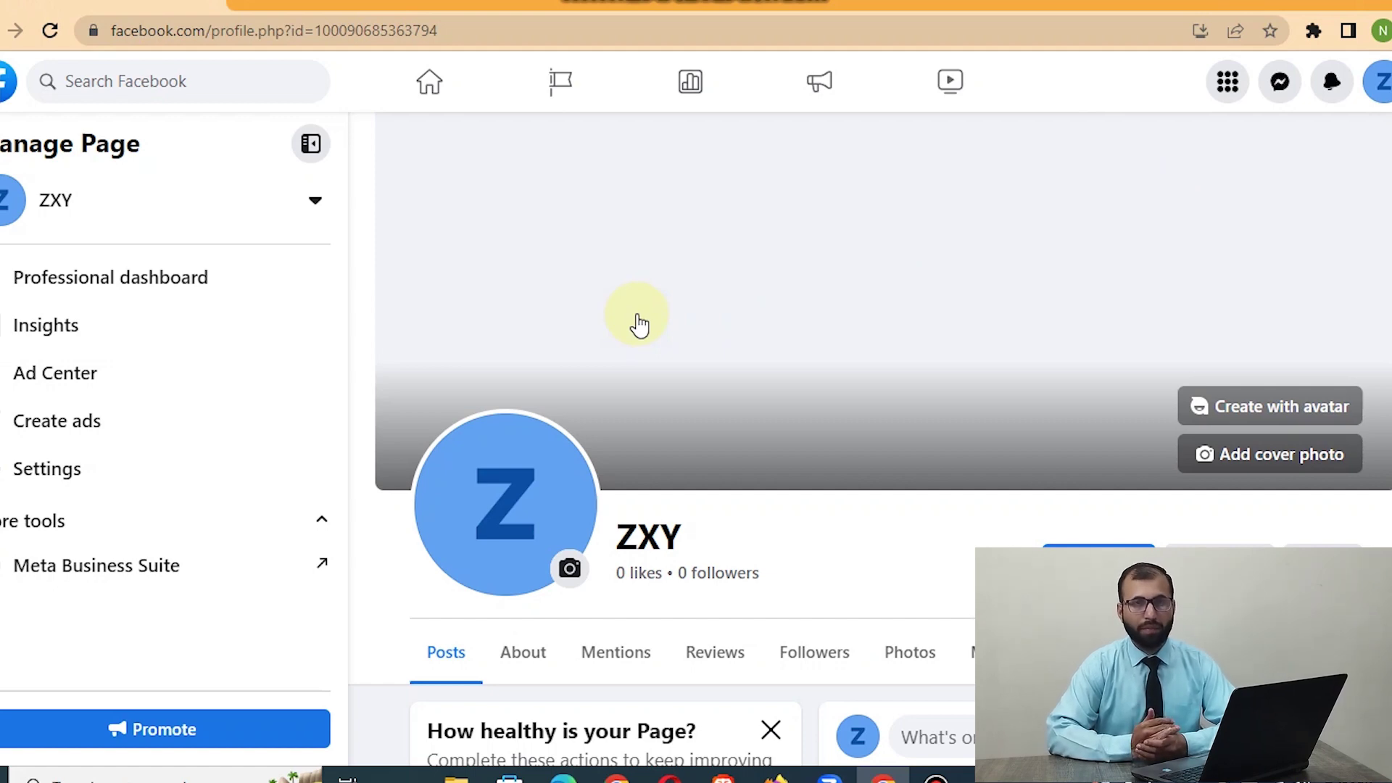
pyautogui.click(132, 477)
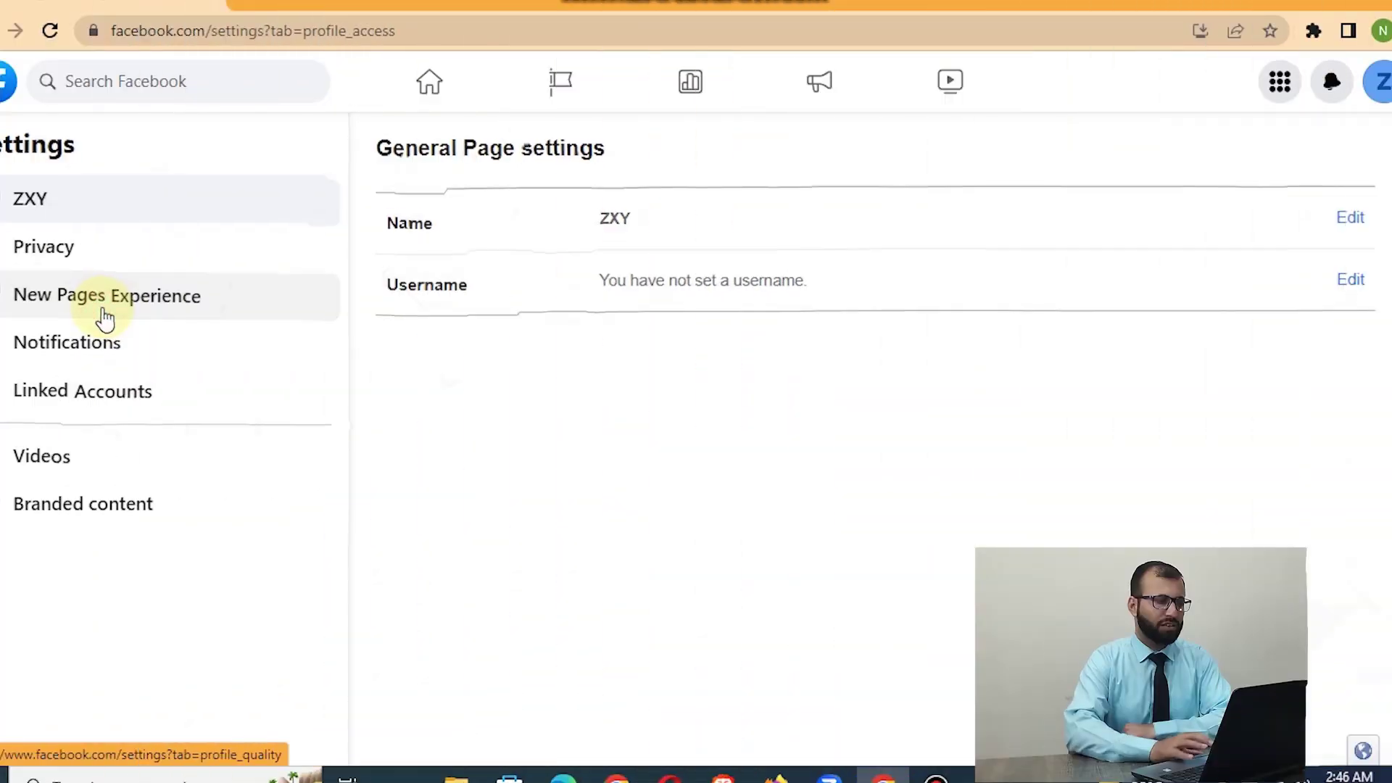
pyautogui.click(104, 315)
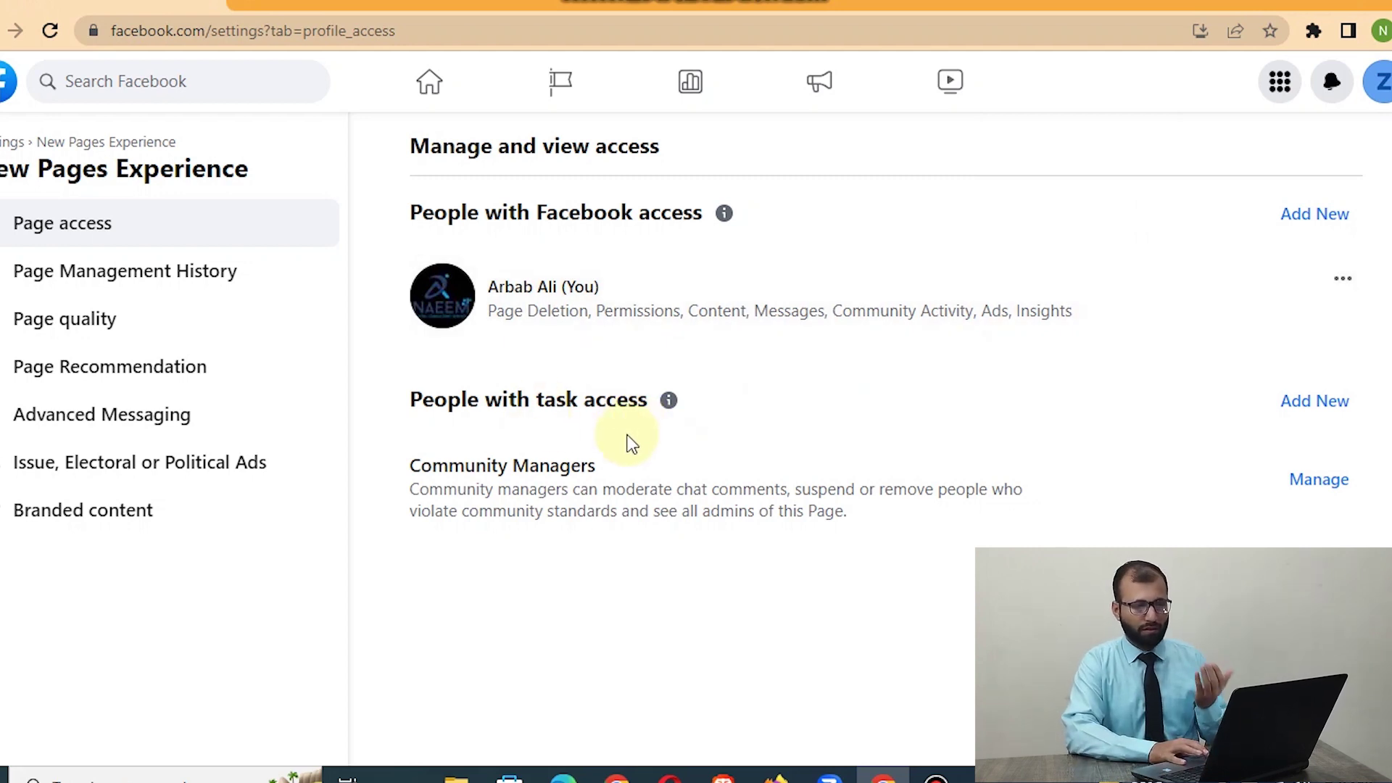
# Search for a person to give Facebook access to the Page, review the permissions this includes, and leave without granting access
pyautogui.click(1295, 230)
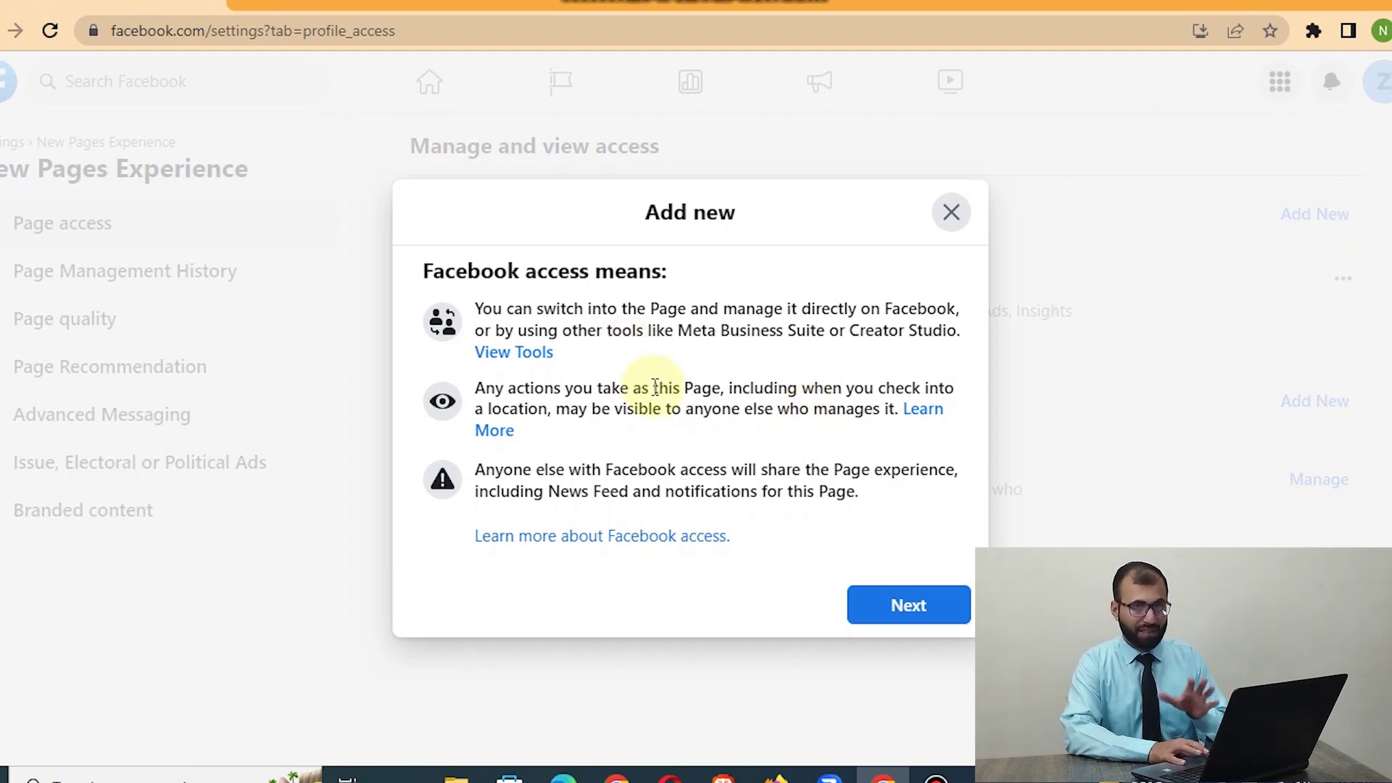
pyautogui.click(918, 608)
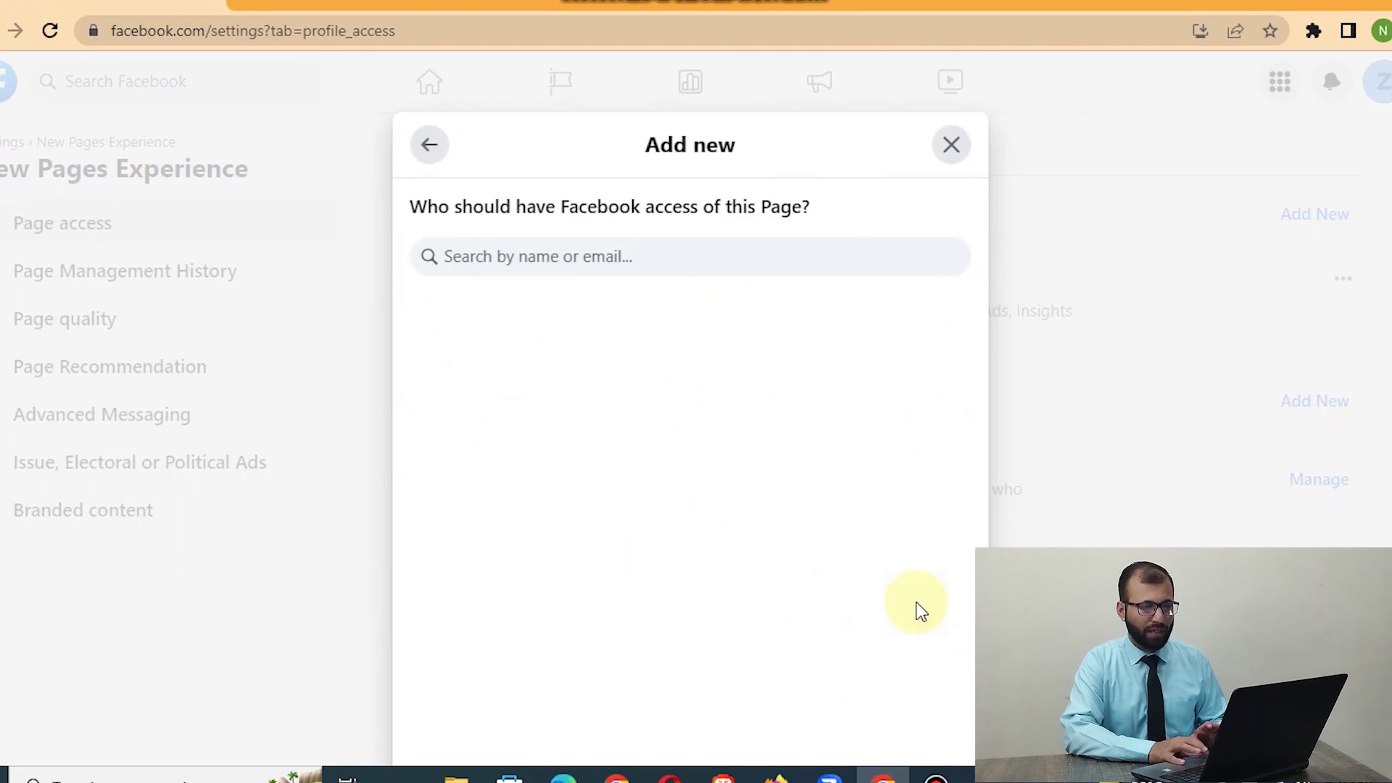
pyautogui.click(648, 257)
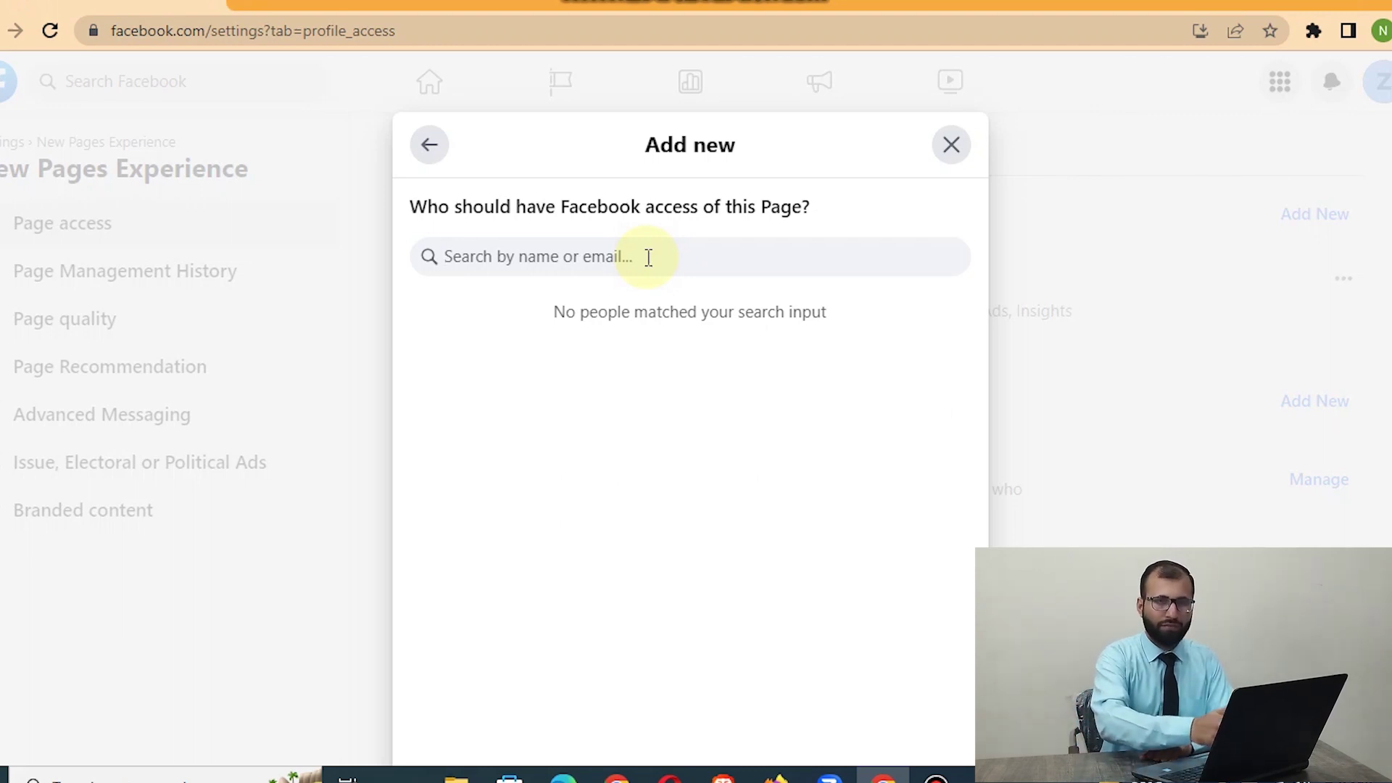
pyautogui.write('ali')
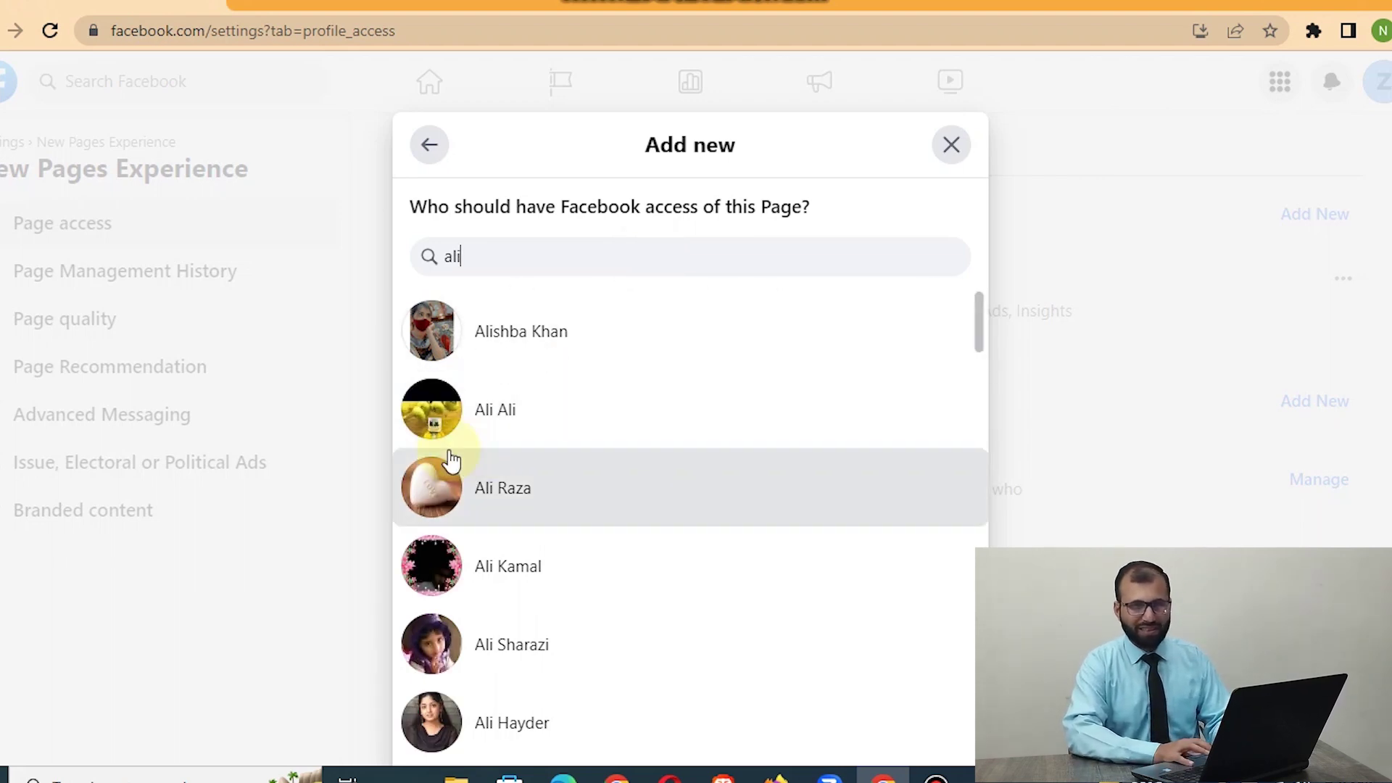
pyautogui.click(514, 434)
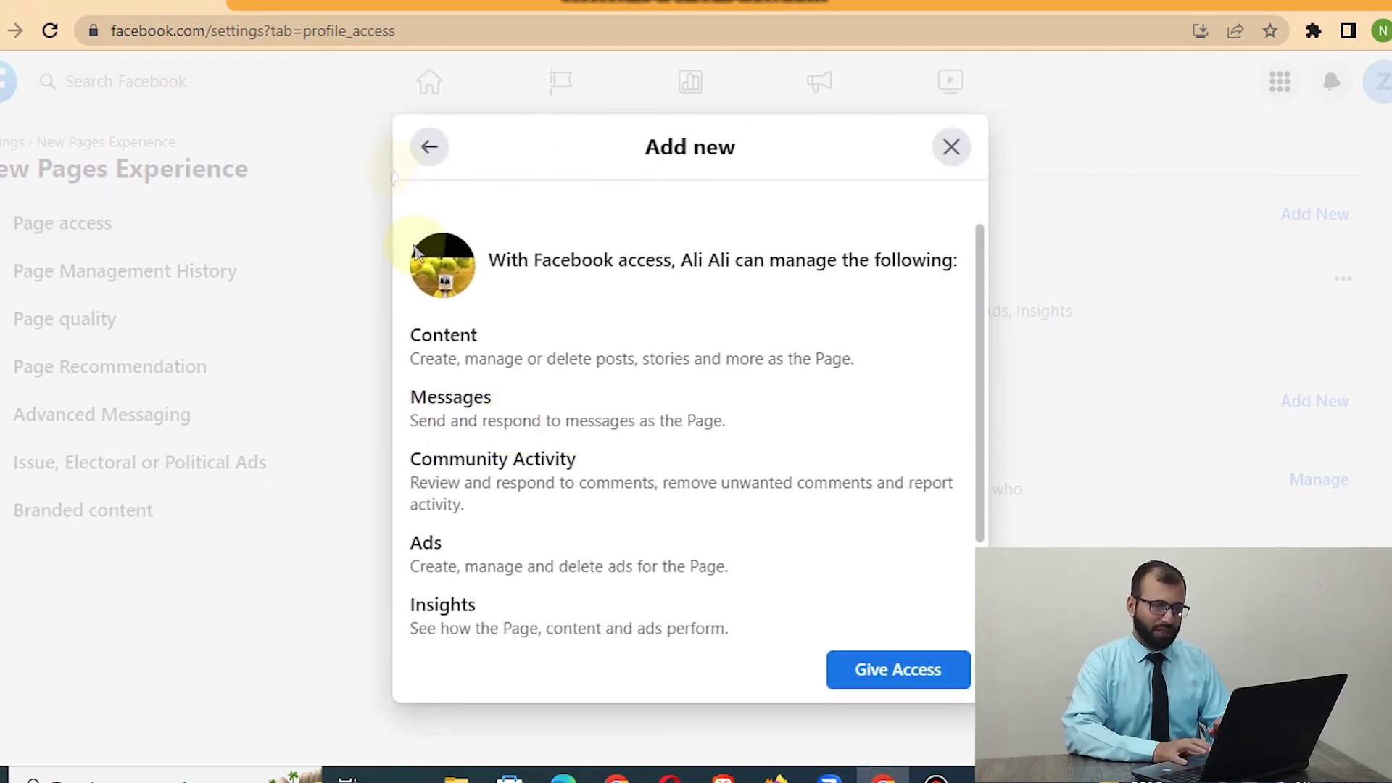
pyautogui.click(428, 147)
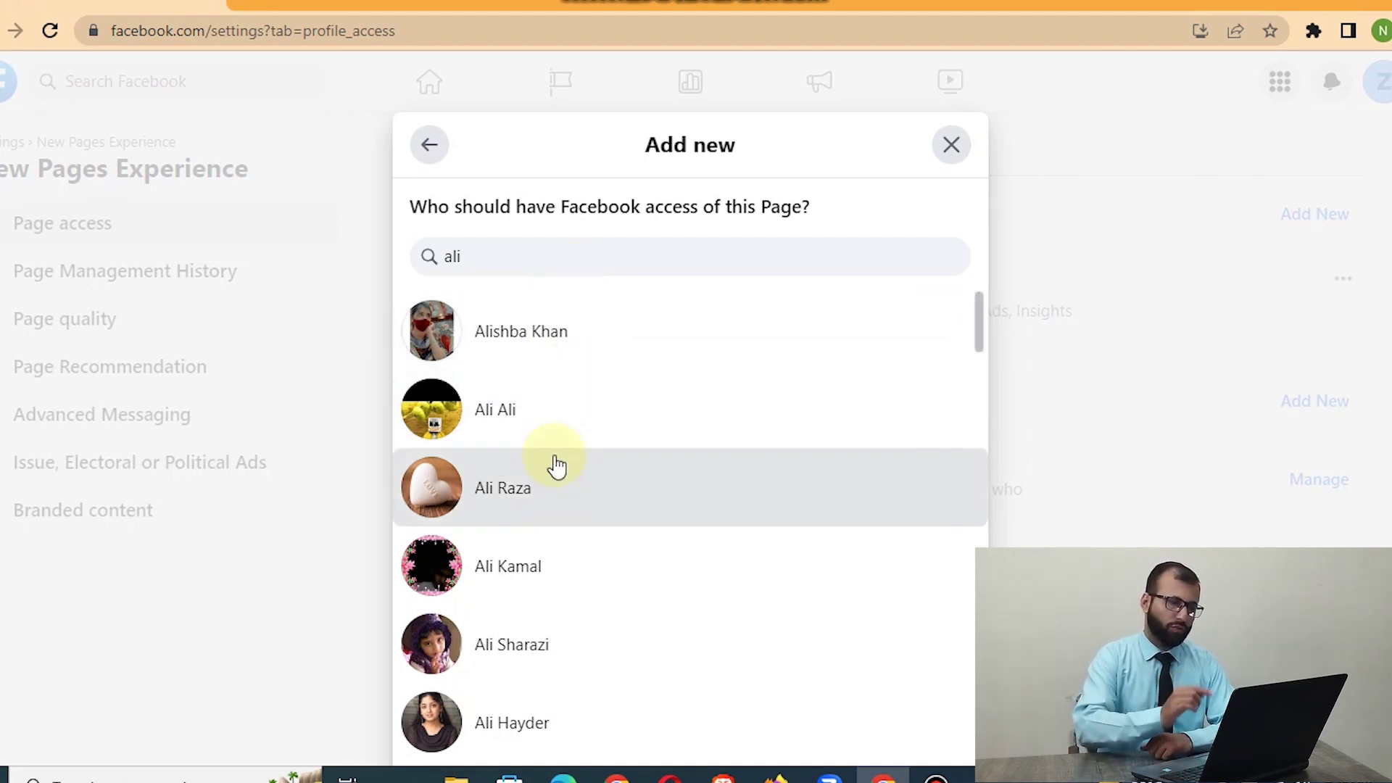
pyautogui.click(551, 423)
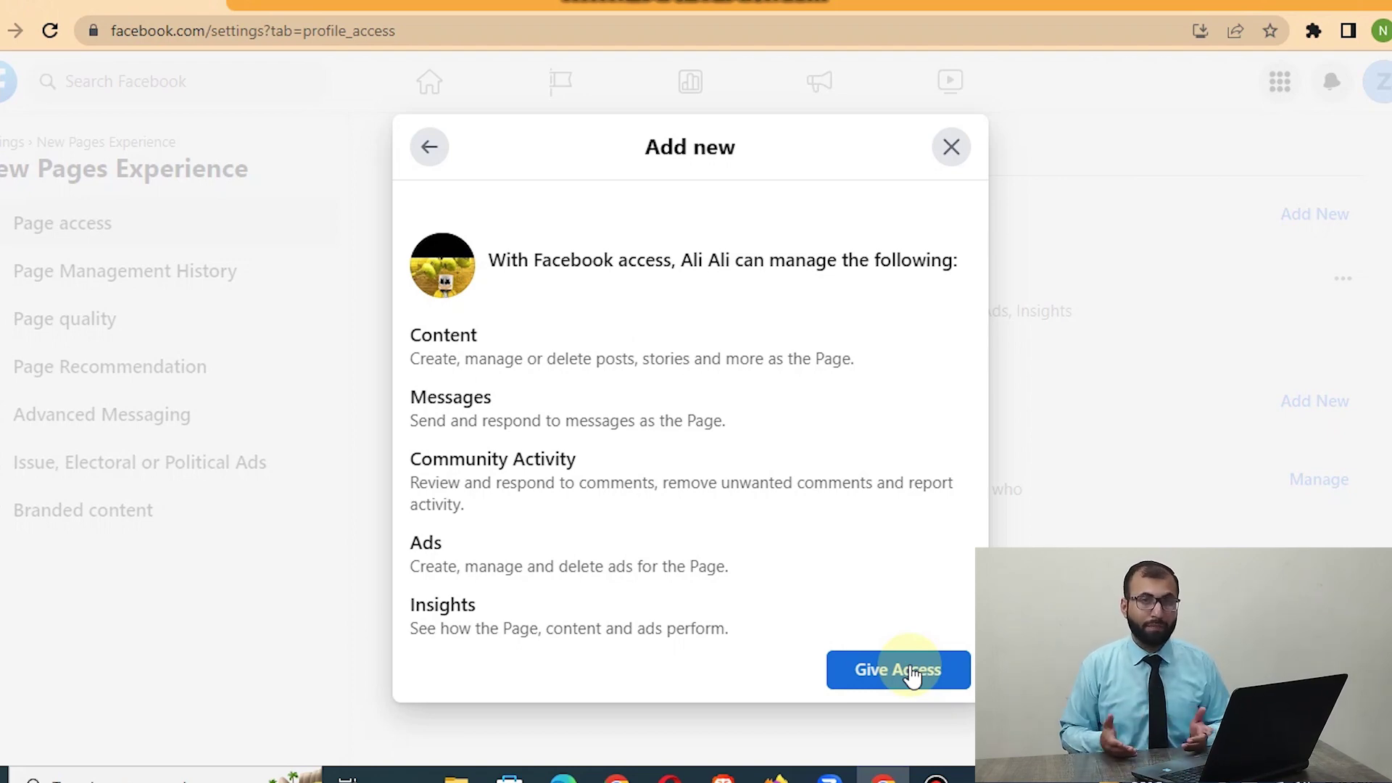
pyautogui.click(951, 147)
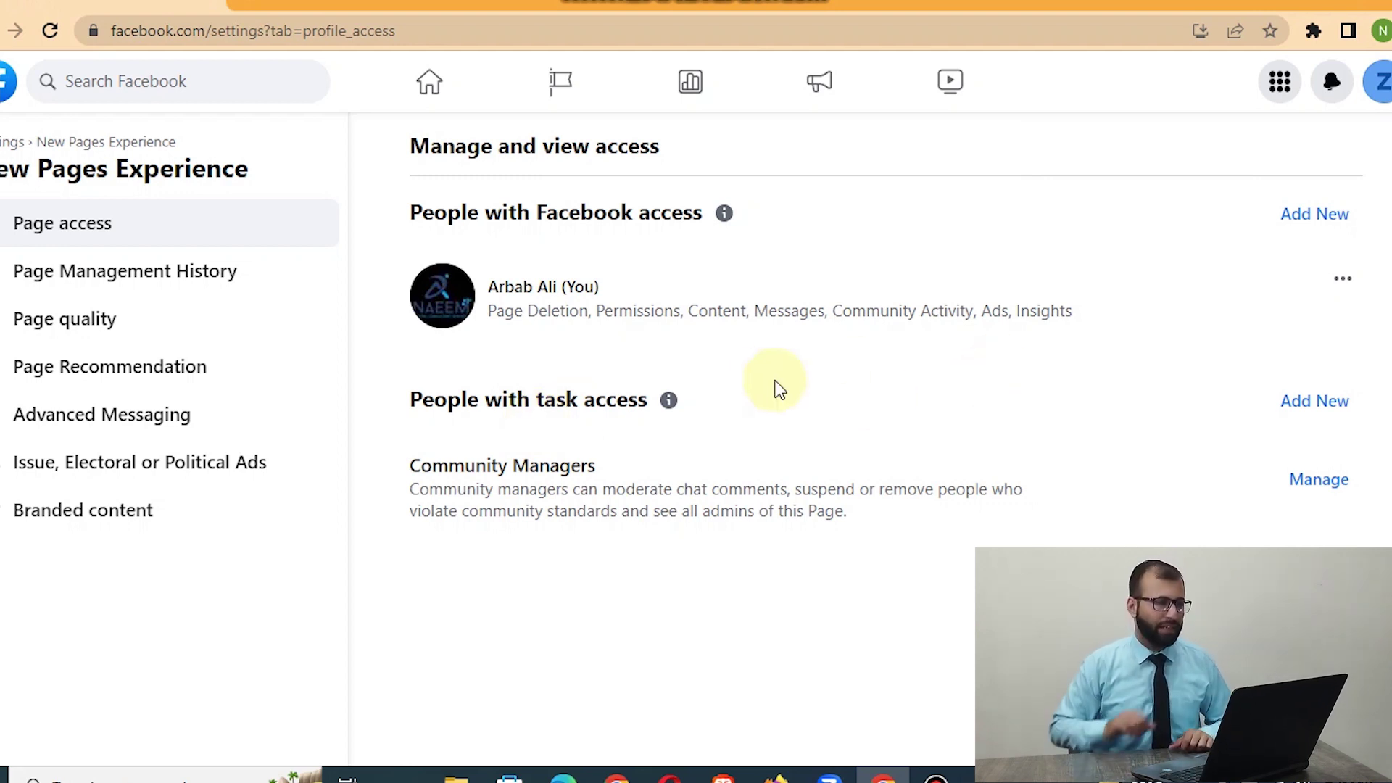
# Try to set up task access for a person with the Content permission enabled, and discard it without granting access
pyautogui.click(1316, 399)
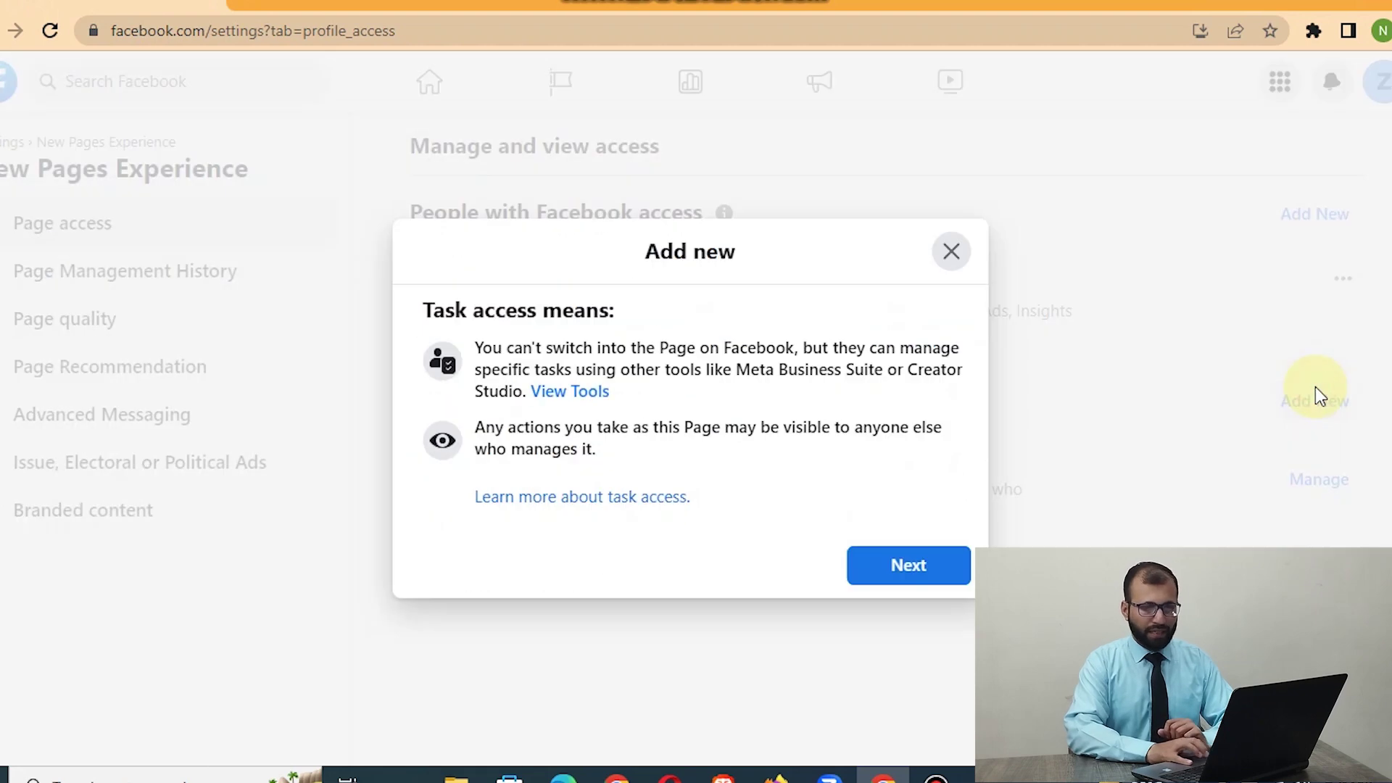
pyautogui.click(908, 565)
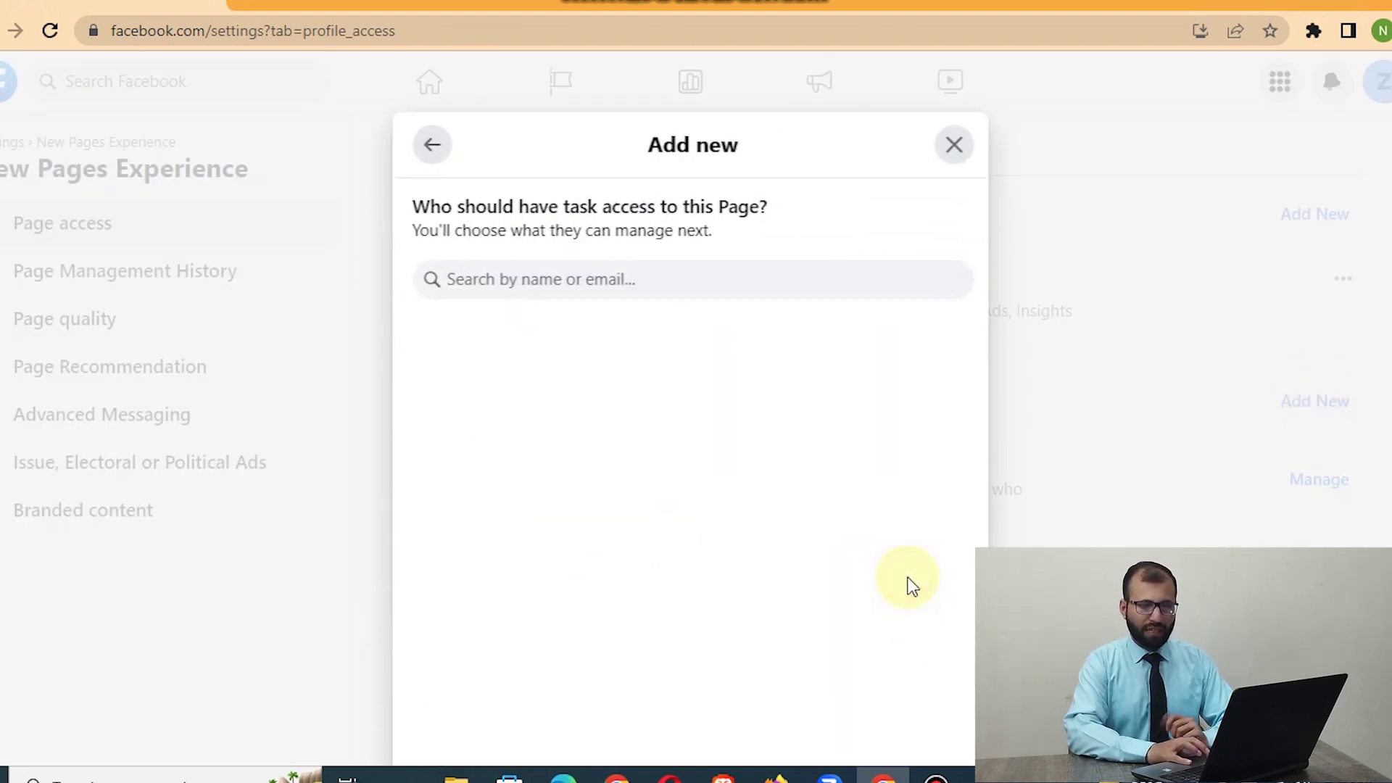
pyautogui.click(565, 290)
pyautogui.write('ali')
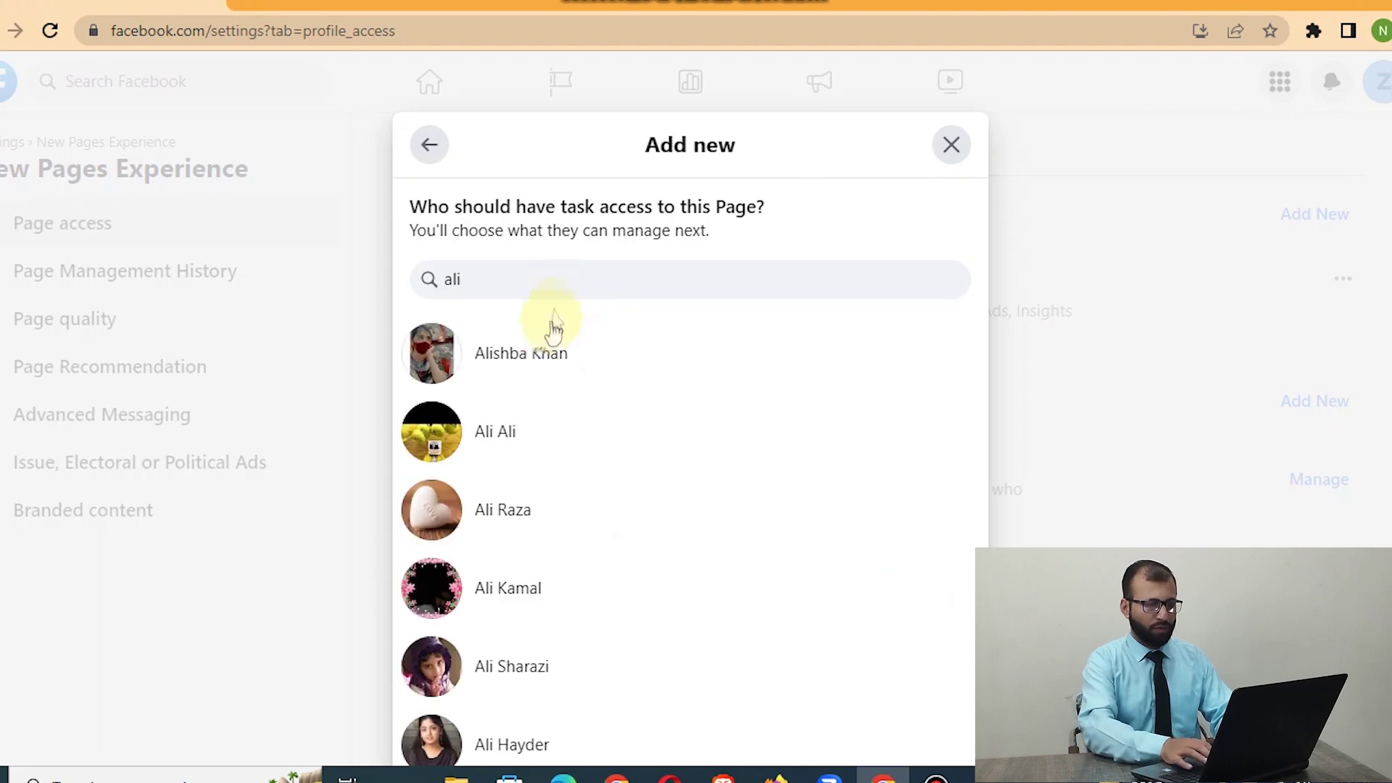
pyautogui.click(496, 434)
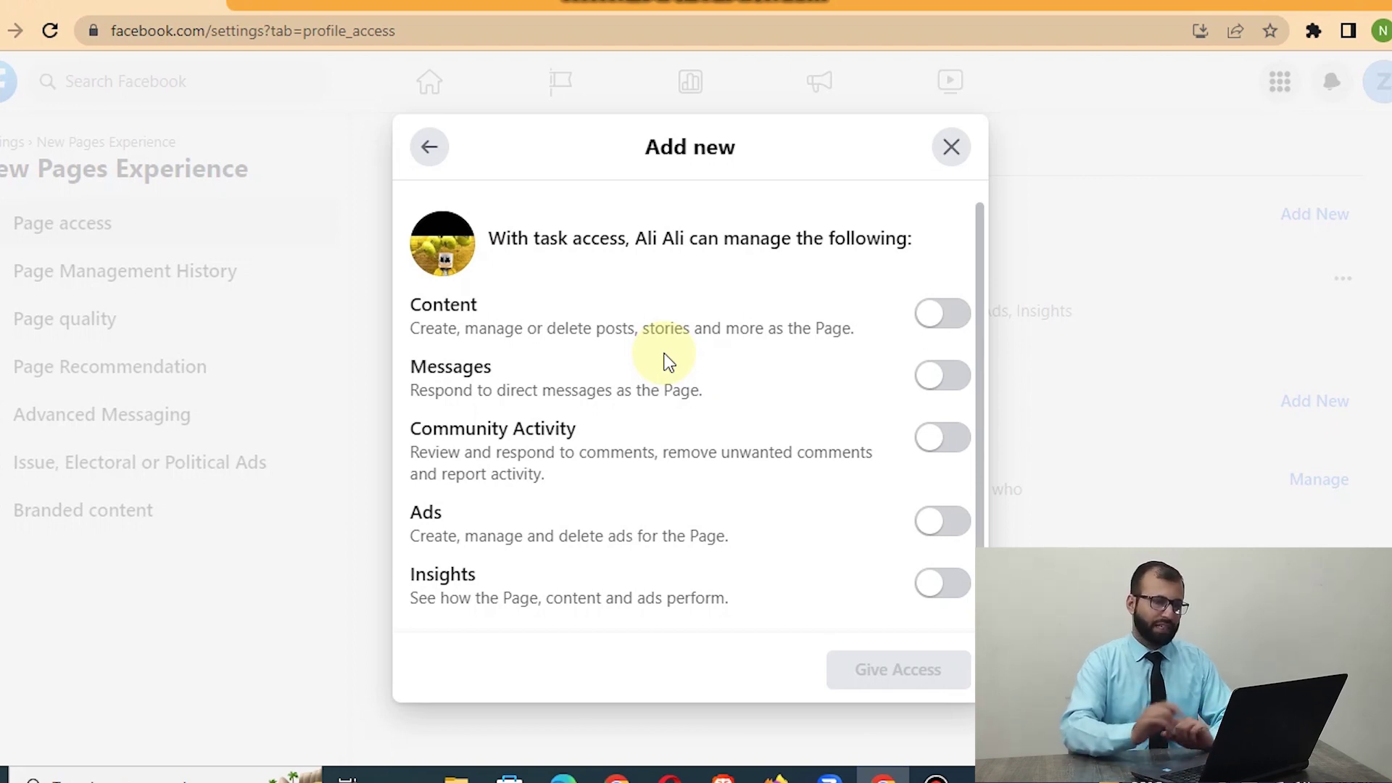
pyautogui.moveTo(514, 328)
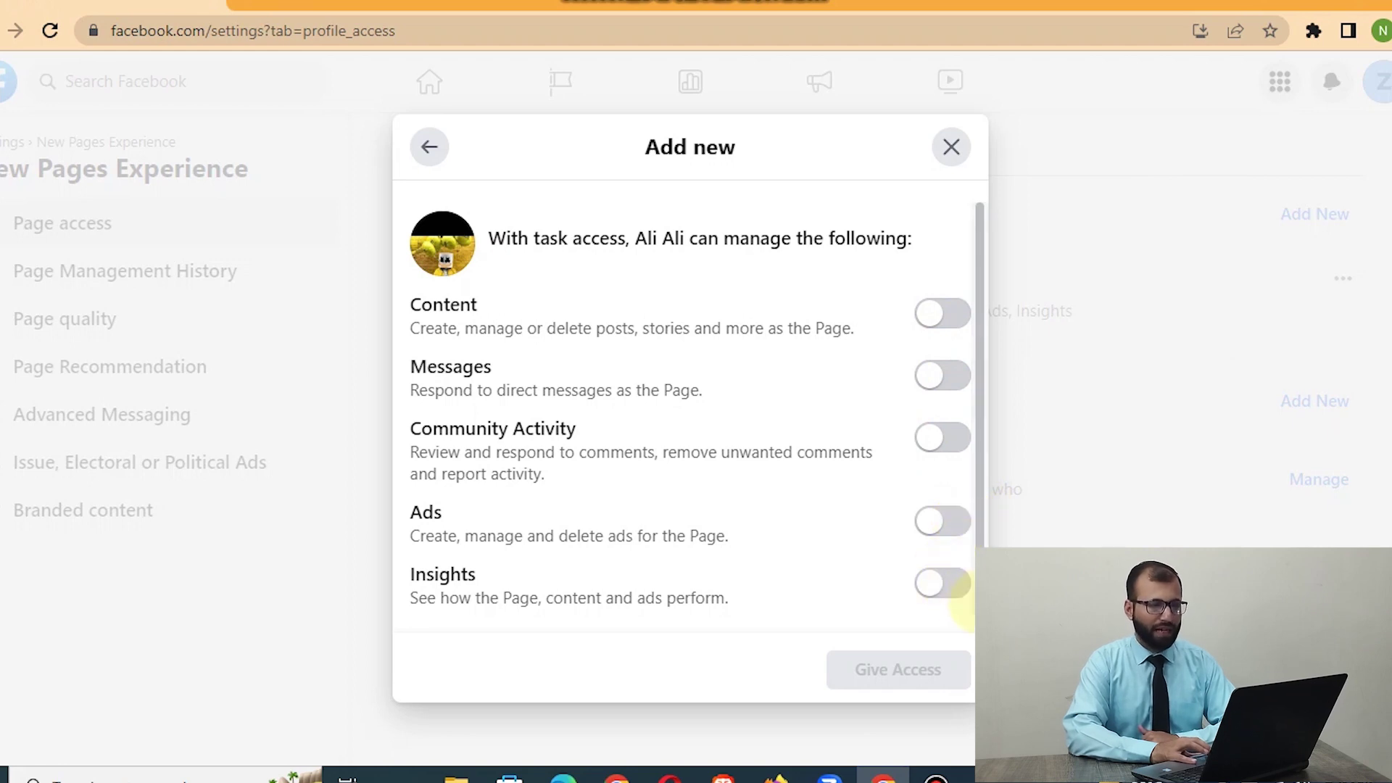
pyautogui.scroll(-1, 968, 603)
pyautogui.scroll(1, 972, 522)
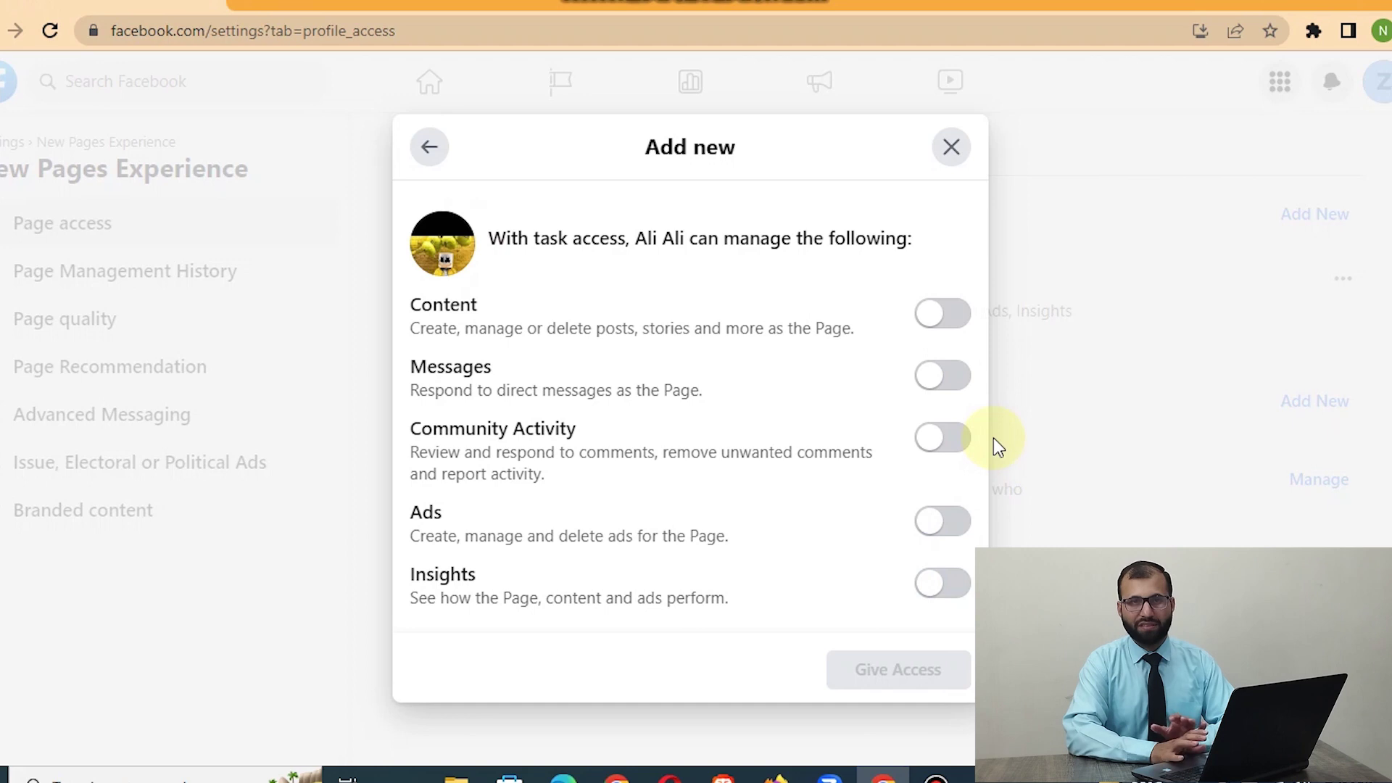
pyautogui.click(936, 316)
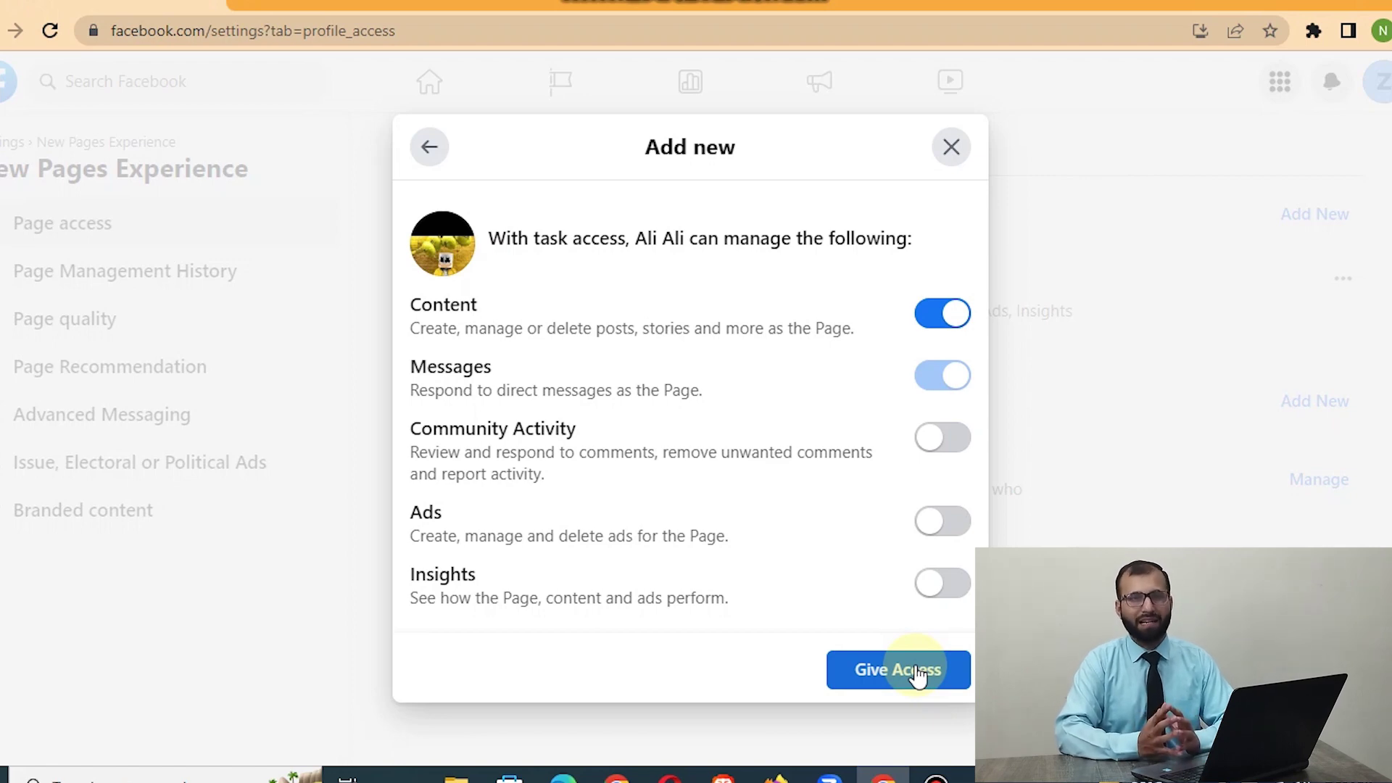
pyautogui.click(954, 150)
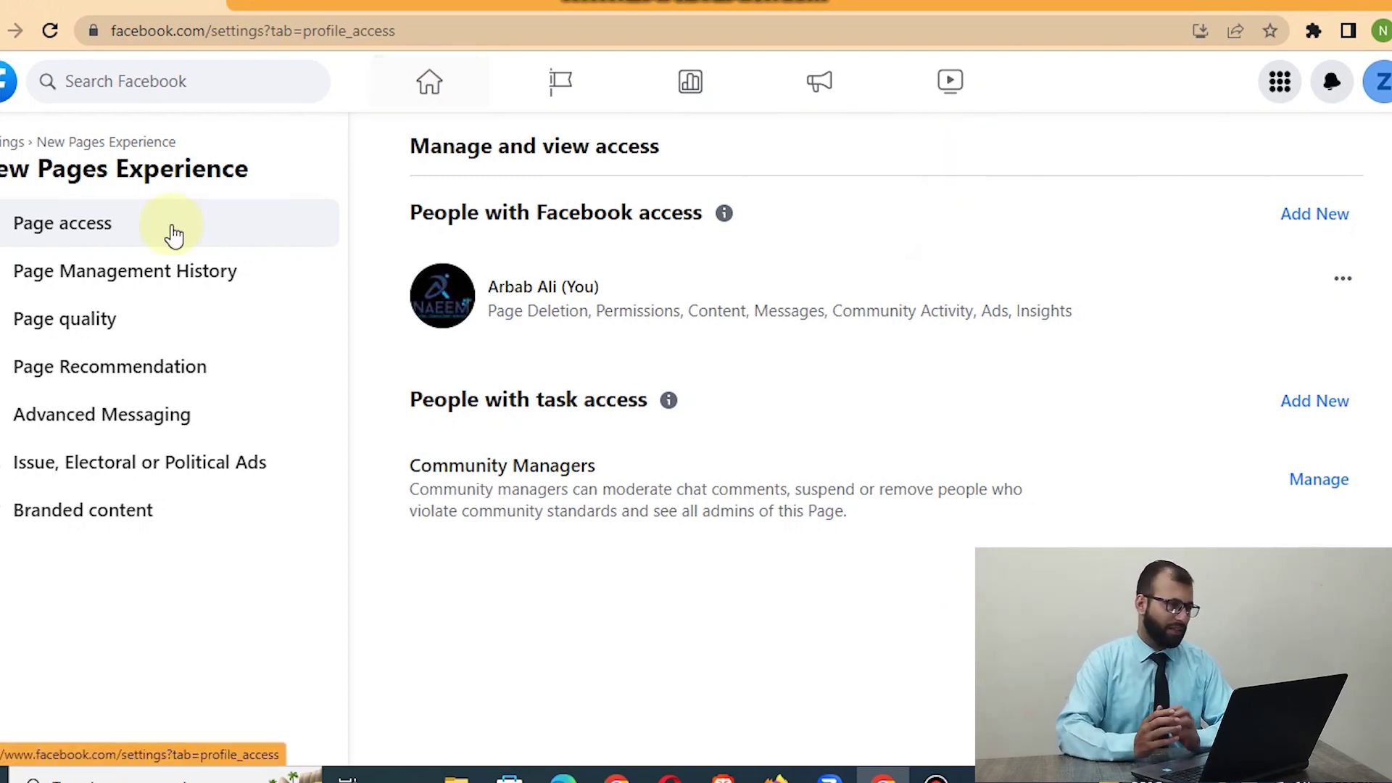
# Review the Page's management history, quality, recommendation, advanced messaging and political ads settings, and return to the main settings
pyautogui.click(120, 287)
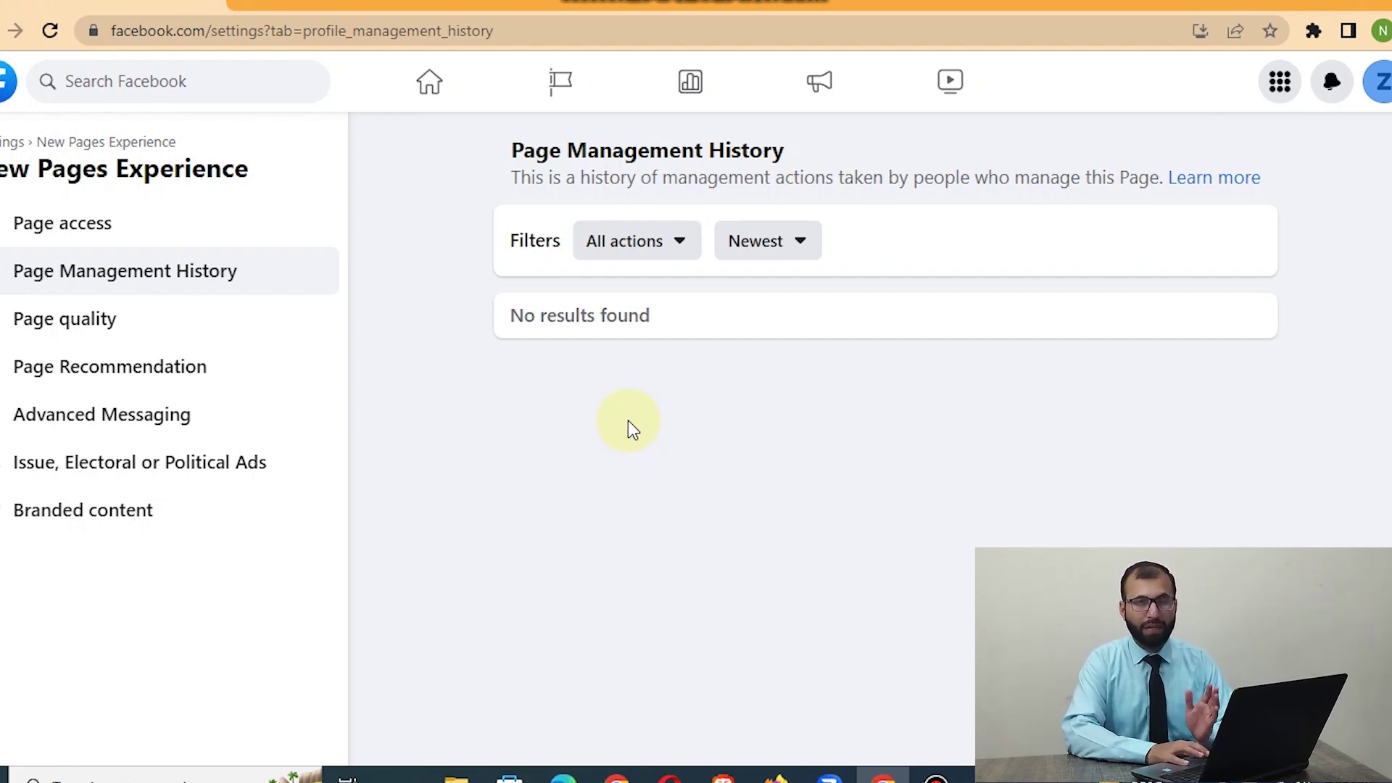
pyautogui.click(109, 335)
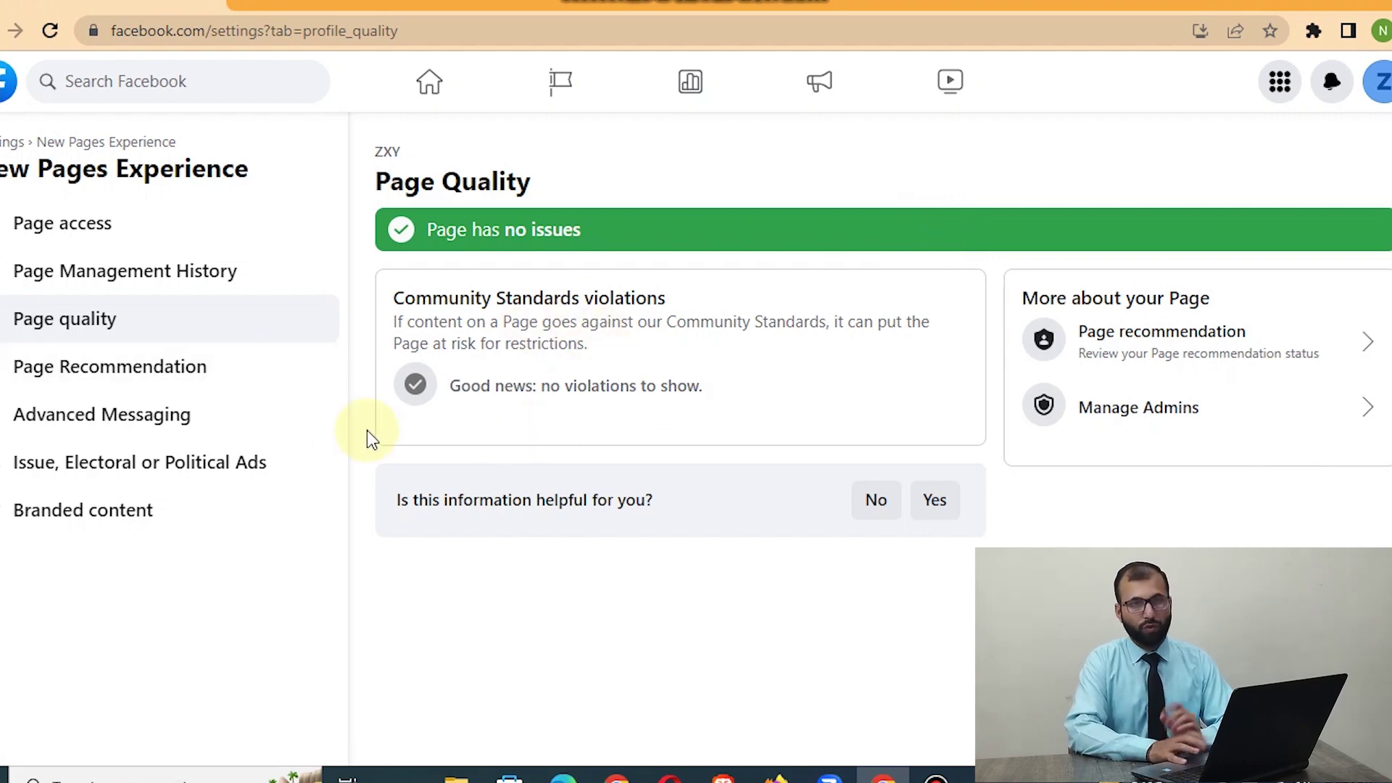
pyautogui.click(76, 372)
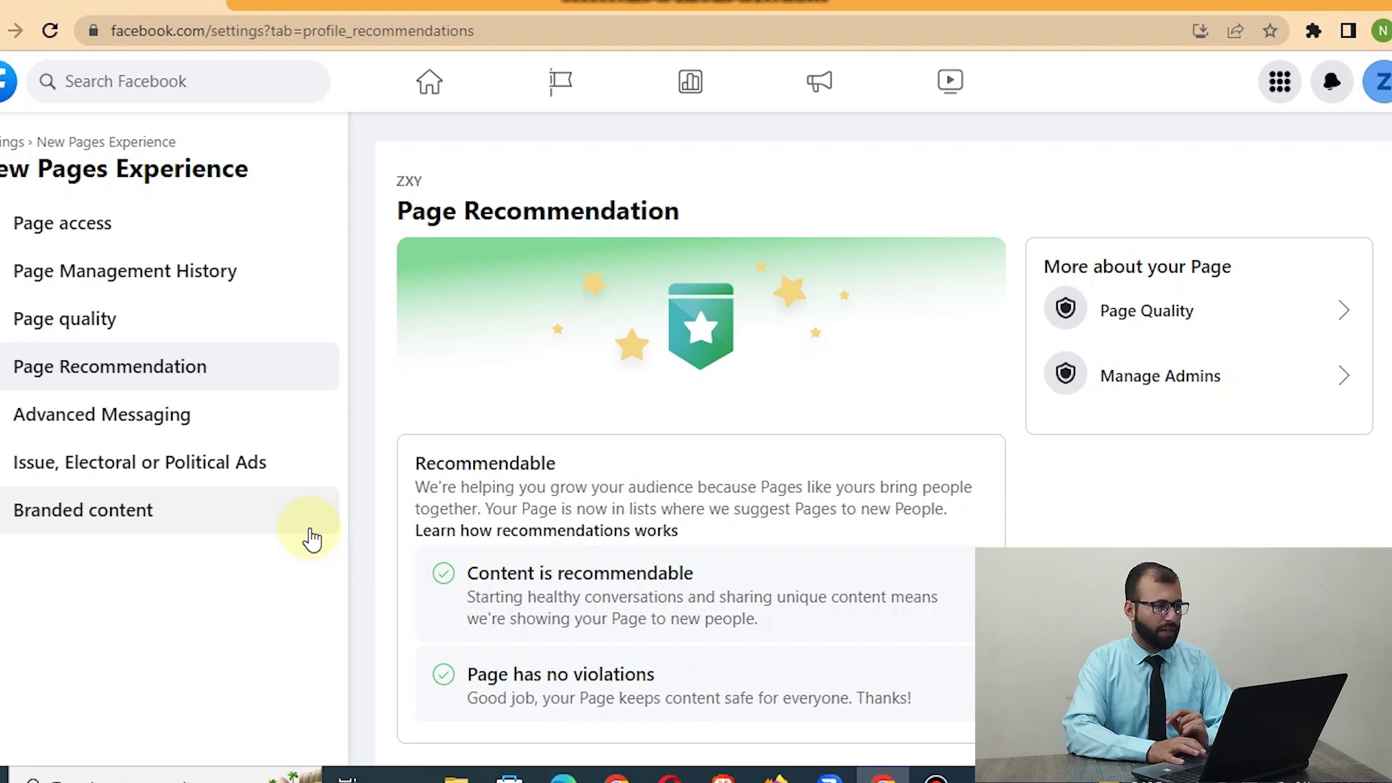
pyautogui.click(174, 426)
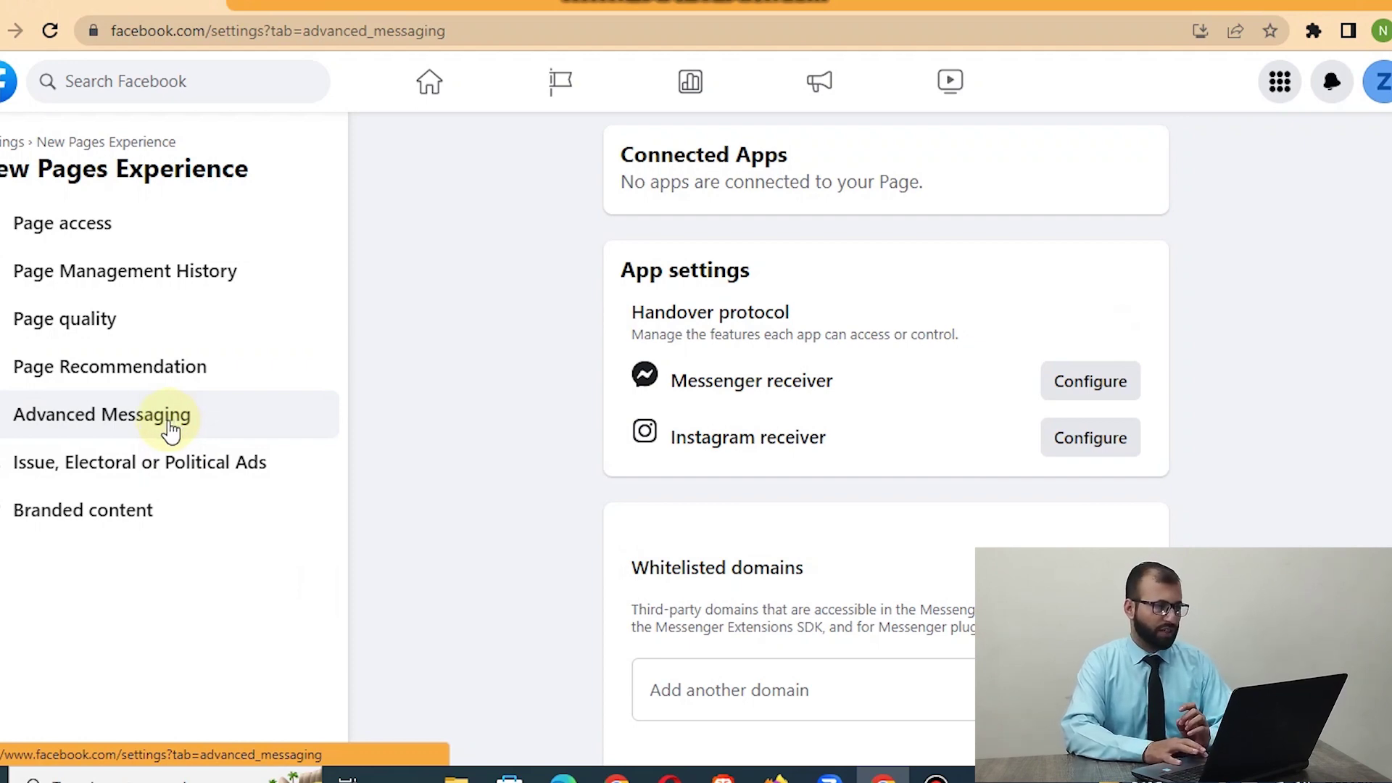
pyautogui.click(136, 483)
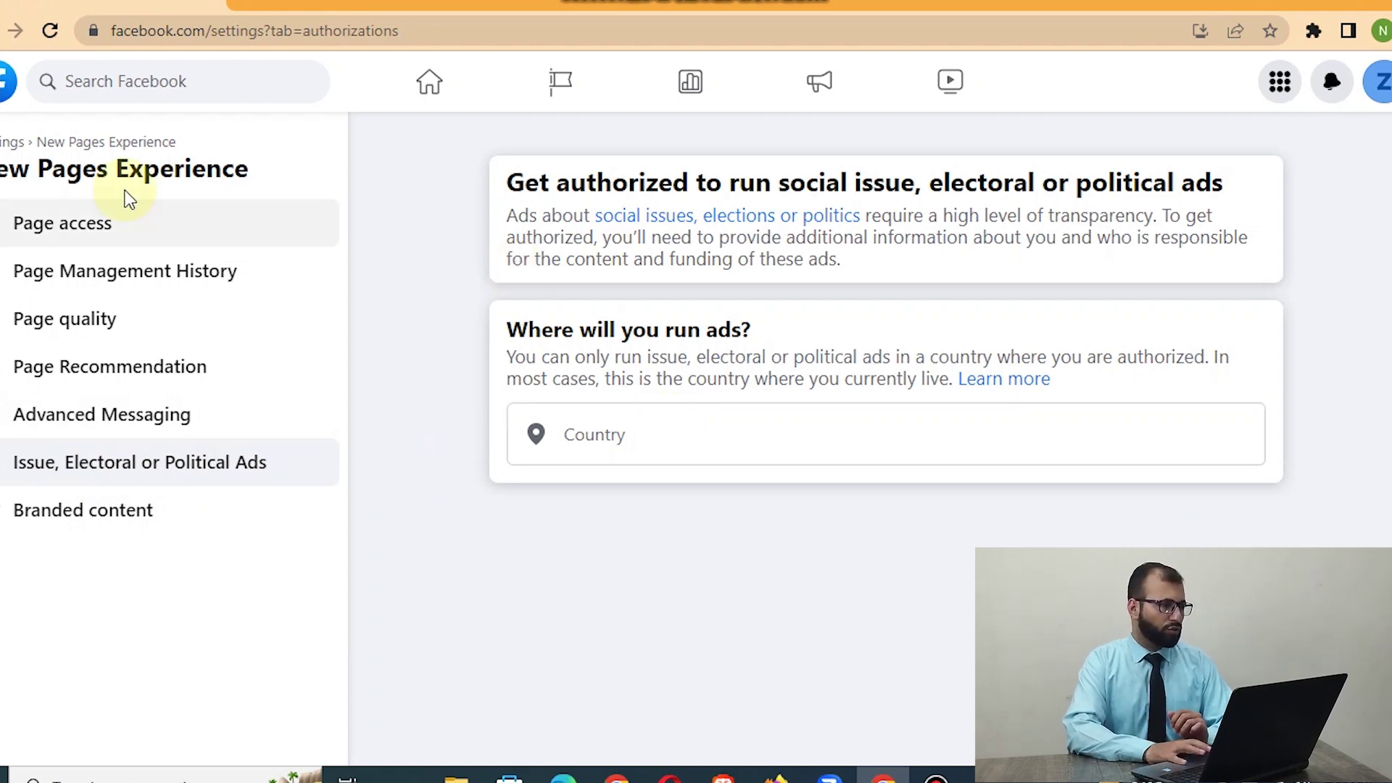
pyautogui.click(12, 151)
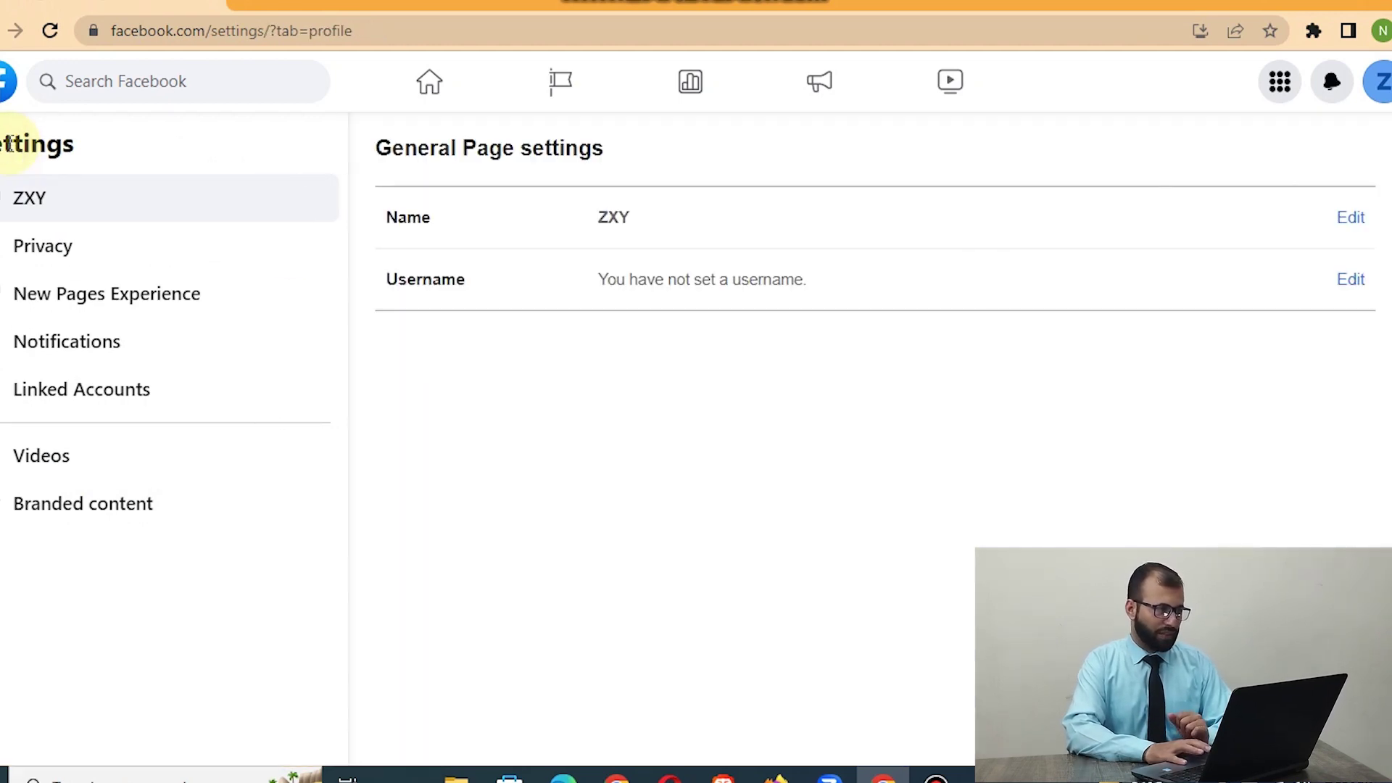
# Try to connect an Instagram account to the Page as far as the Instagram login form, and close it
pyautogui.click(79, 403)
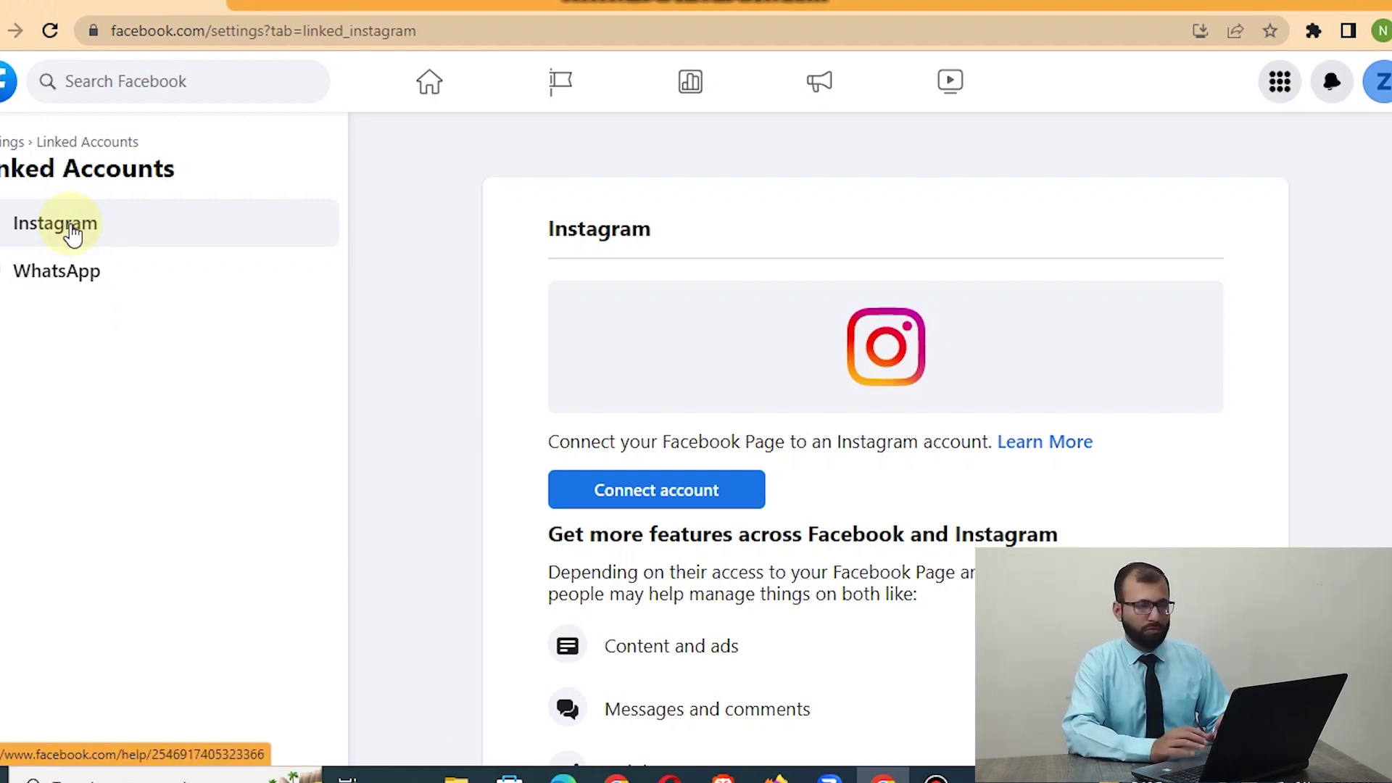
pyautogui.click(674, 511)
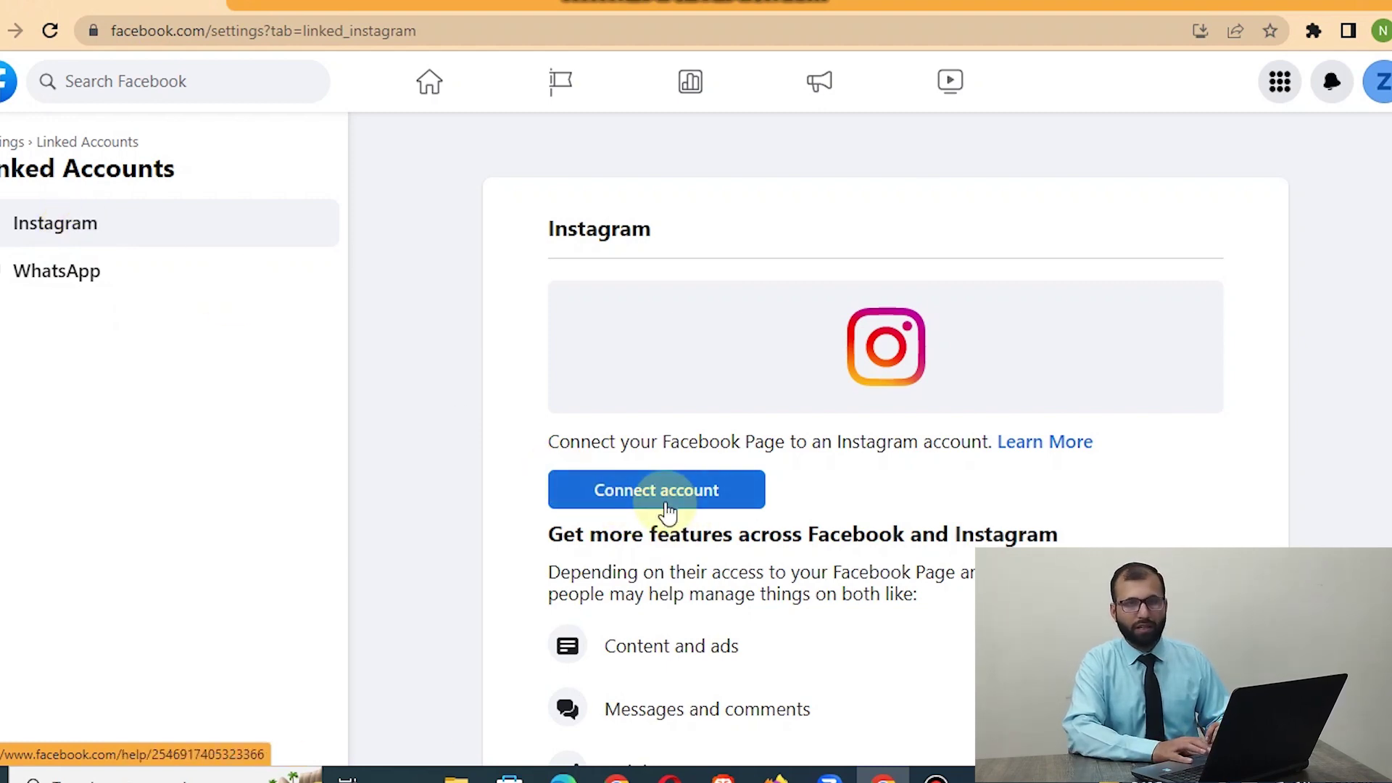
pyautogui.click(920, 628)
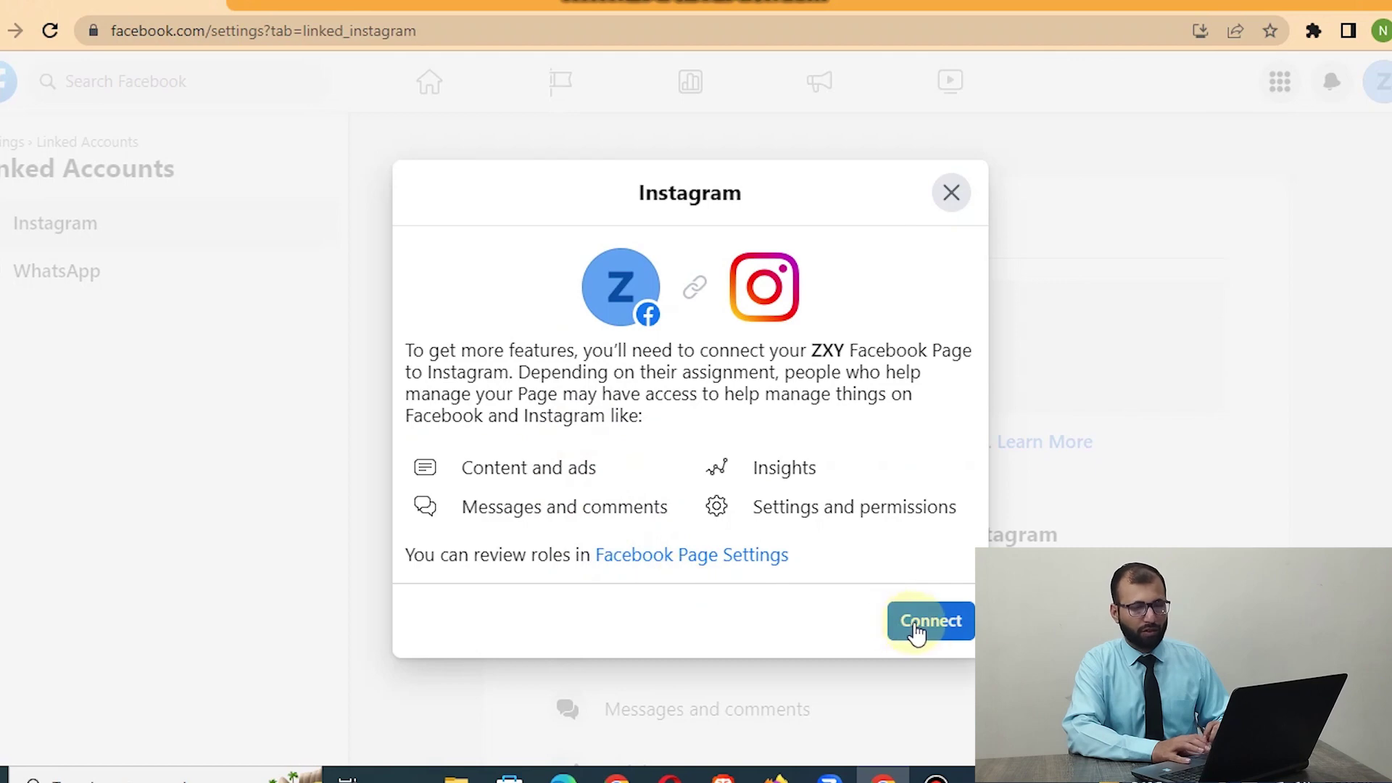
pyautogui.click(962, 611)
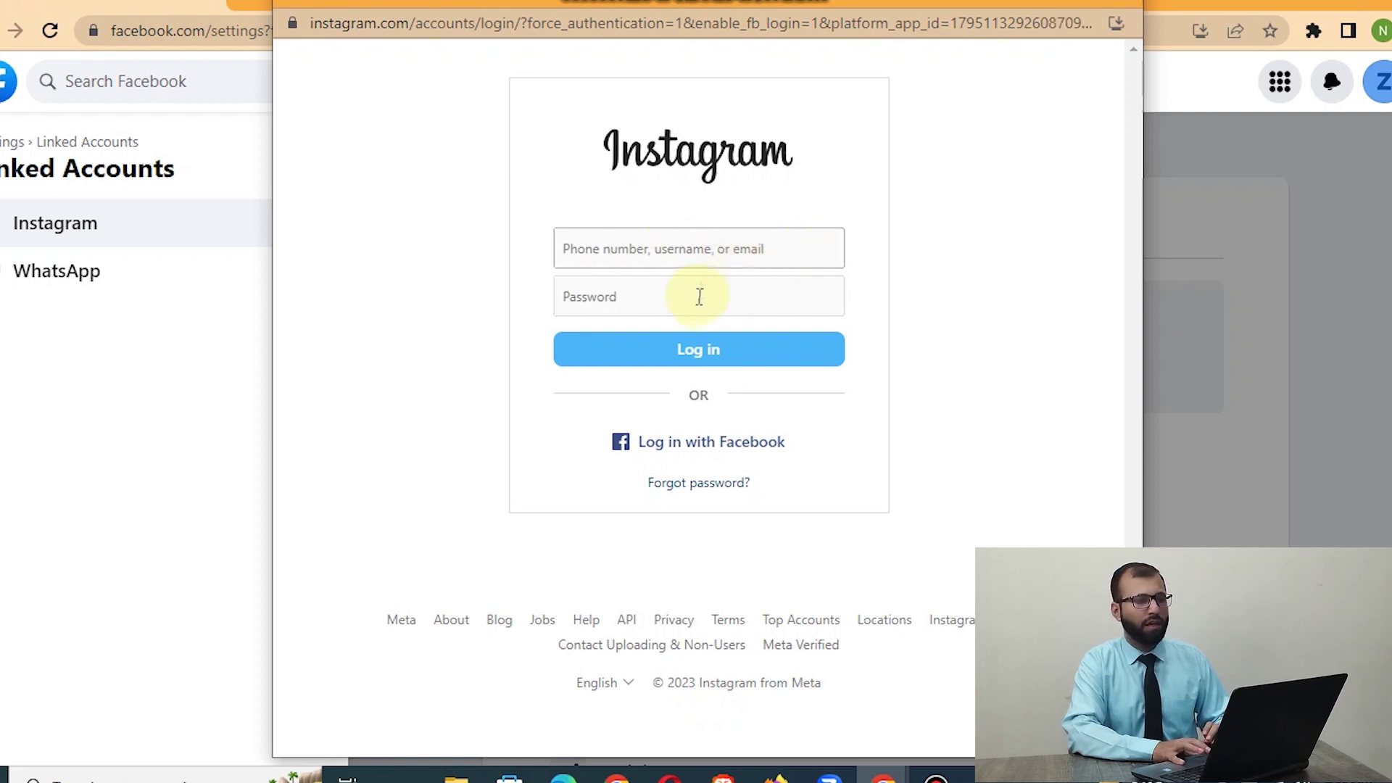
pyautogui.click(685, 301)
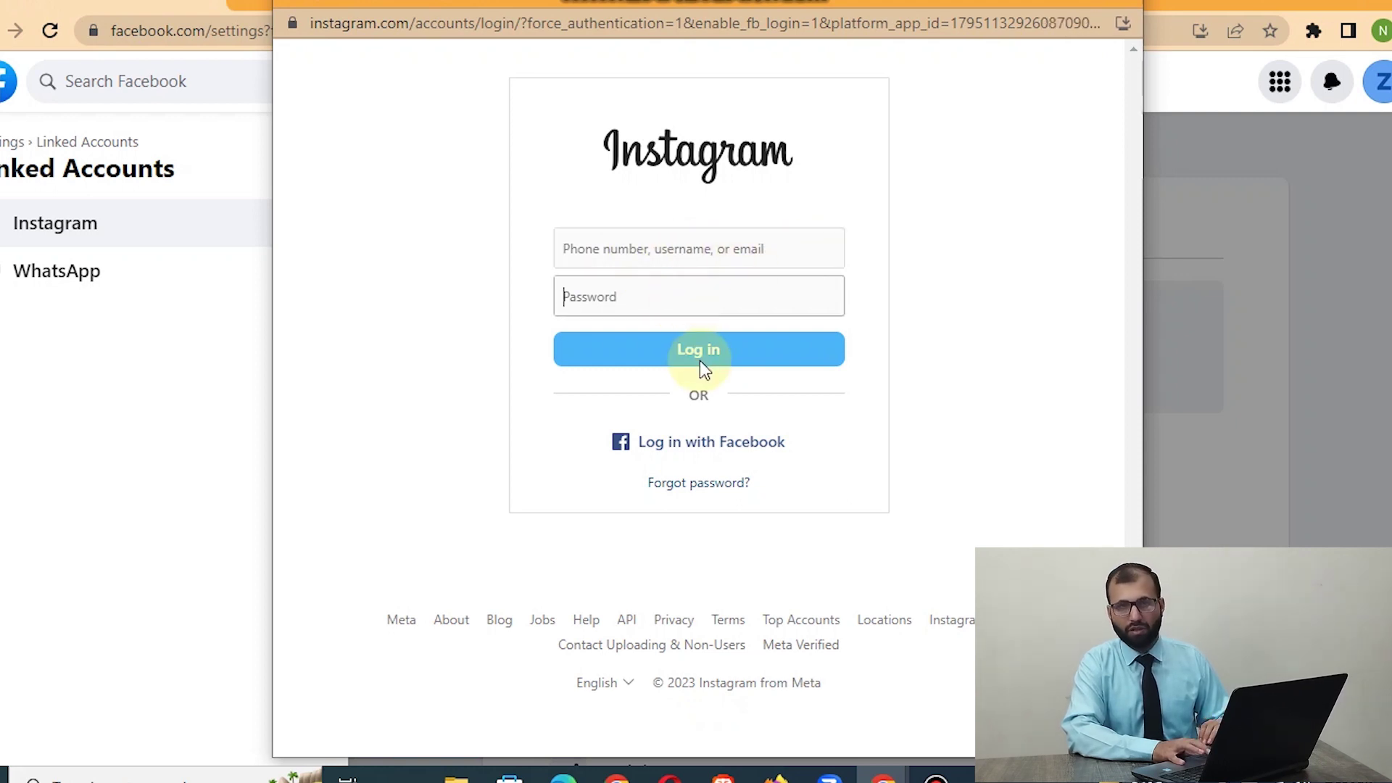
pyautogui.click(1111, 7)
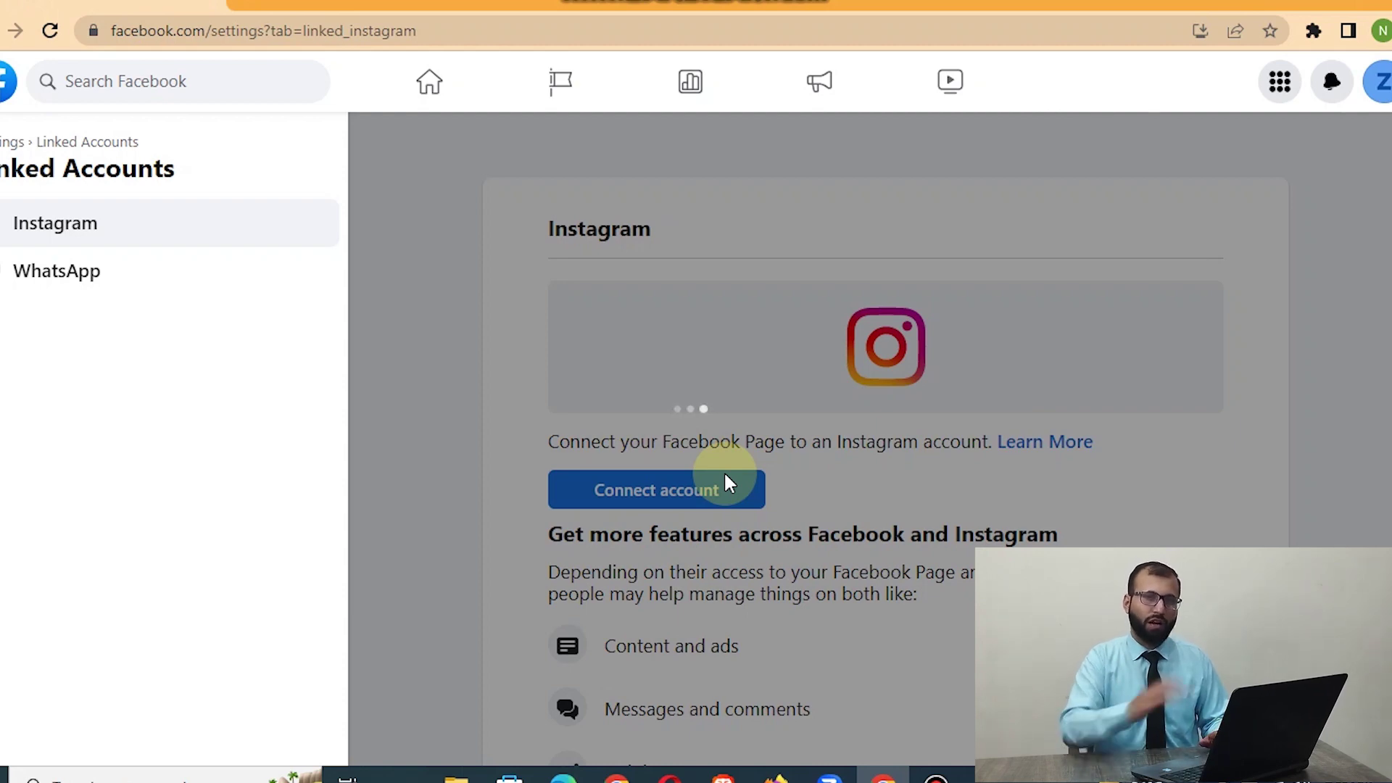
# Clear the prefilled phone number in the WhatsApp linking settings and return to the main settings without sending a code
pyautogui.click(83, 274)
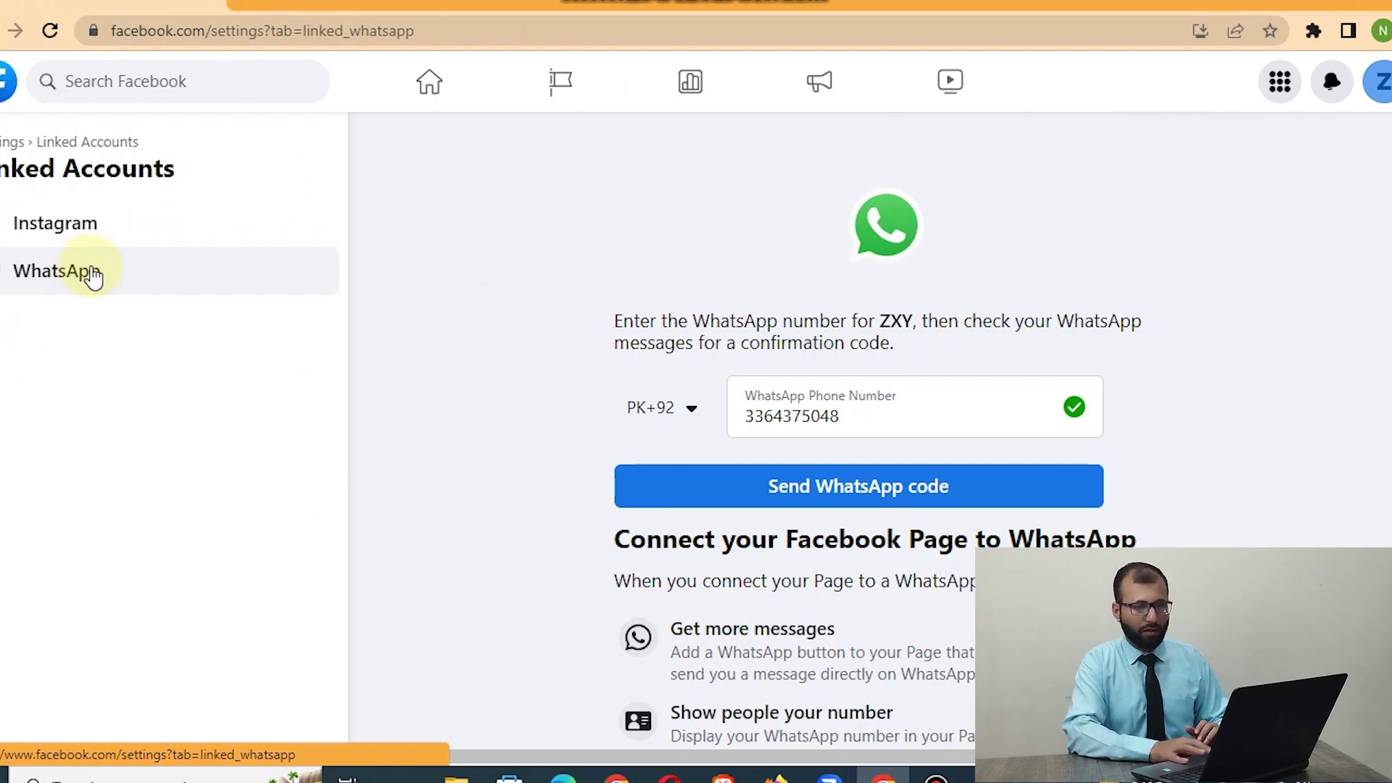
pyautogui.click(835, 416)
pyautogui.press('BackSpace')
pyautogui.press('BackSpace')
pyautogui.press('BackSpace')
pyautogui.press('BackSpace')
pyautogui.press('BackSpace')
pyautogui.press('BackSpace')
pyautogui.press('BackSpace')
pyautogui.press('BackSpace')
pyautogui.press('BackSpace')
pyautogui.press('BackSpace')
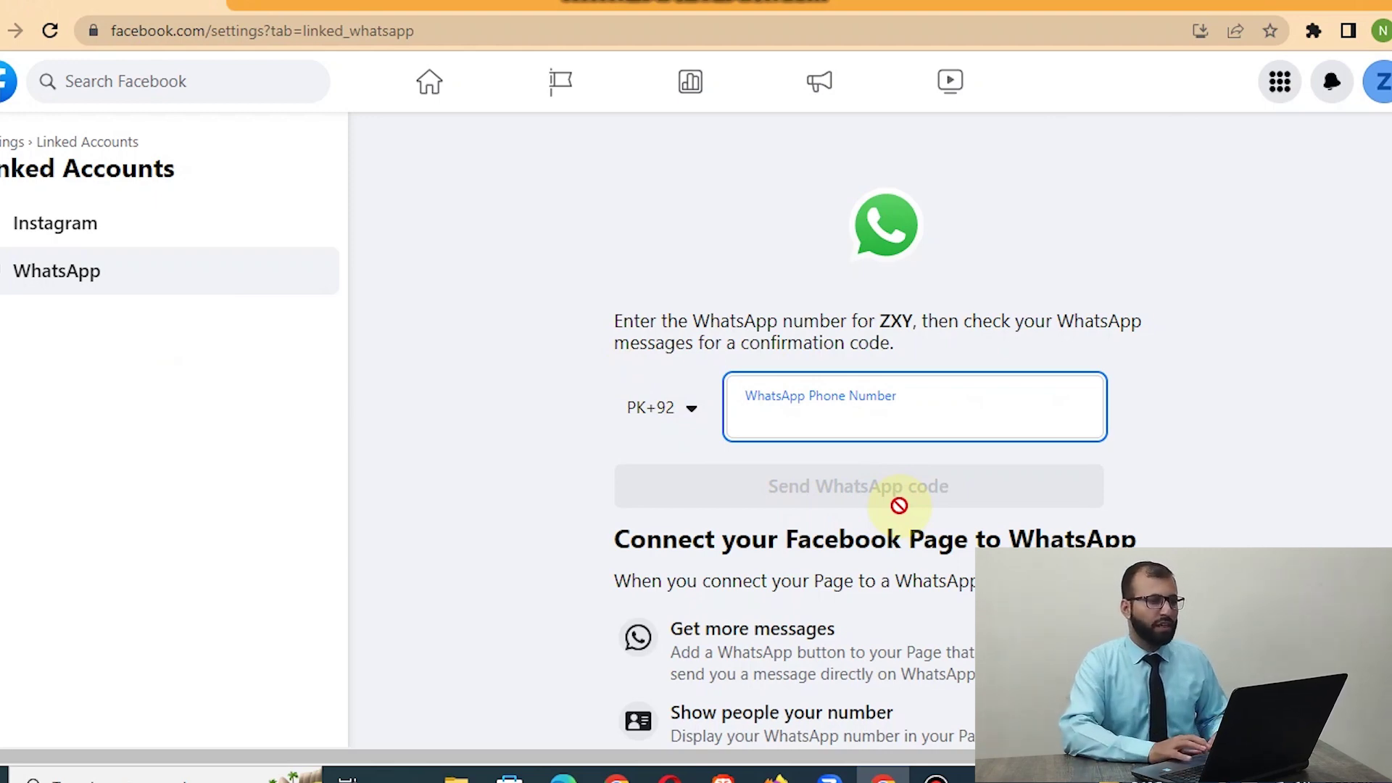
pyautogui.click(8, 142)
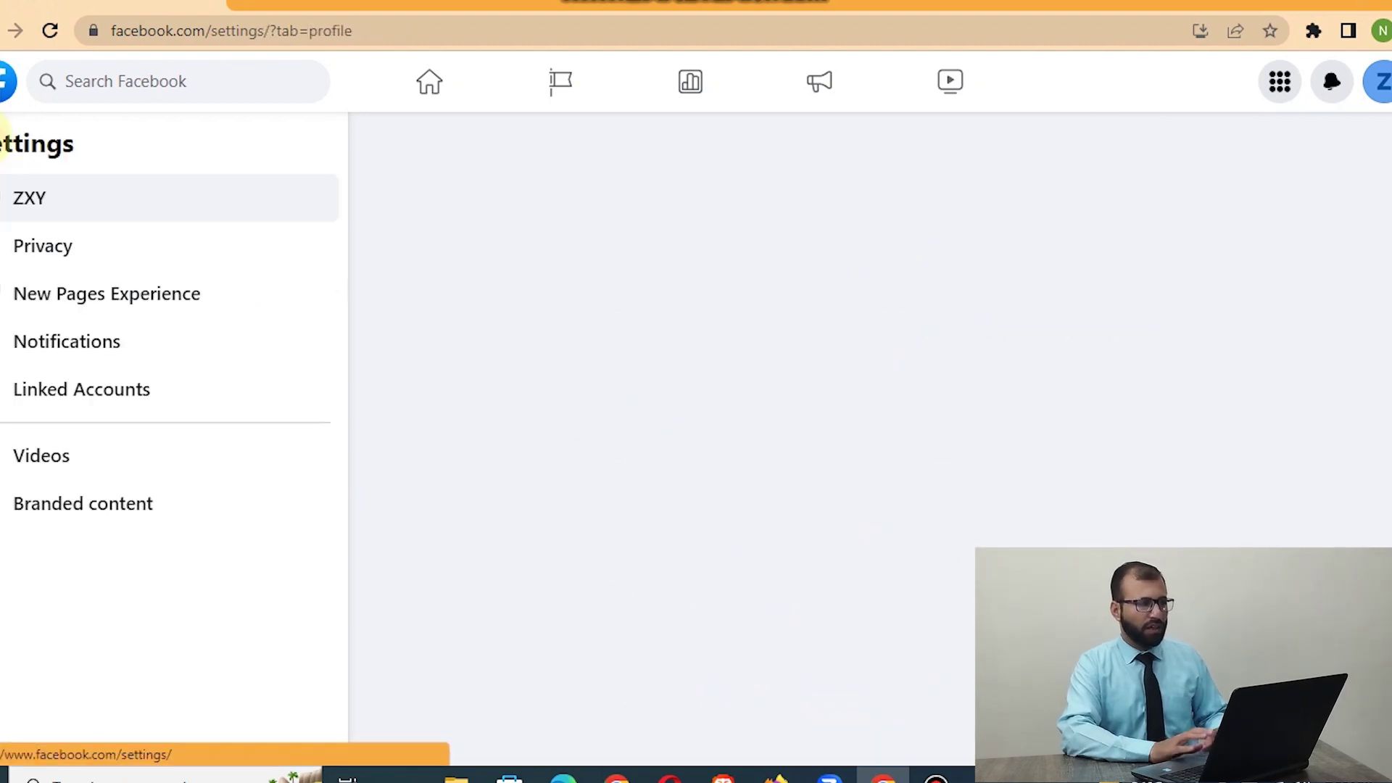